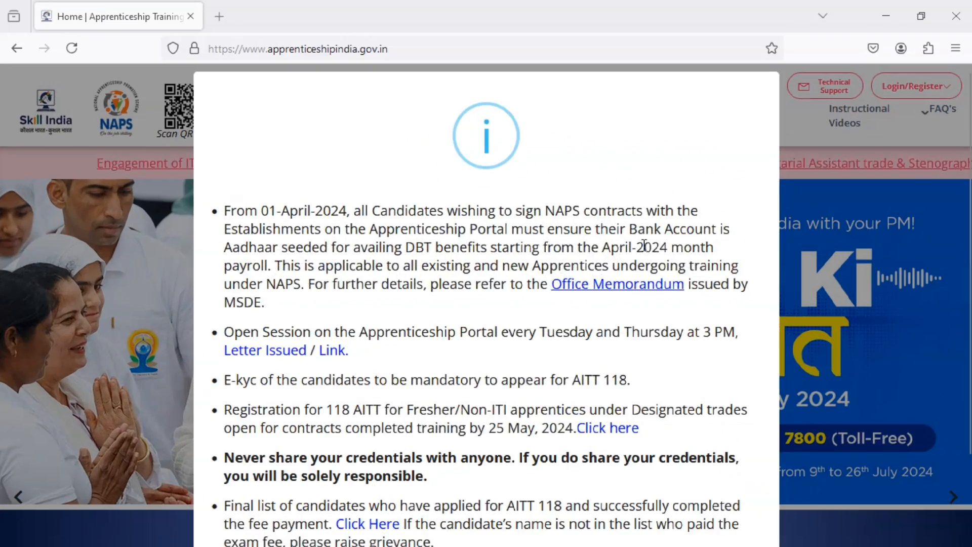
Dismiss the portal's notice and bring up the login form for establishments.
{"action": "scroll", "coordinate": [552, 372], "scroll_direction": "down", "scroll_amount": 2}
{"action": "left_click", "coordinate": [486, 505]}
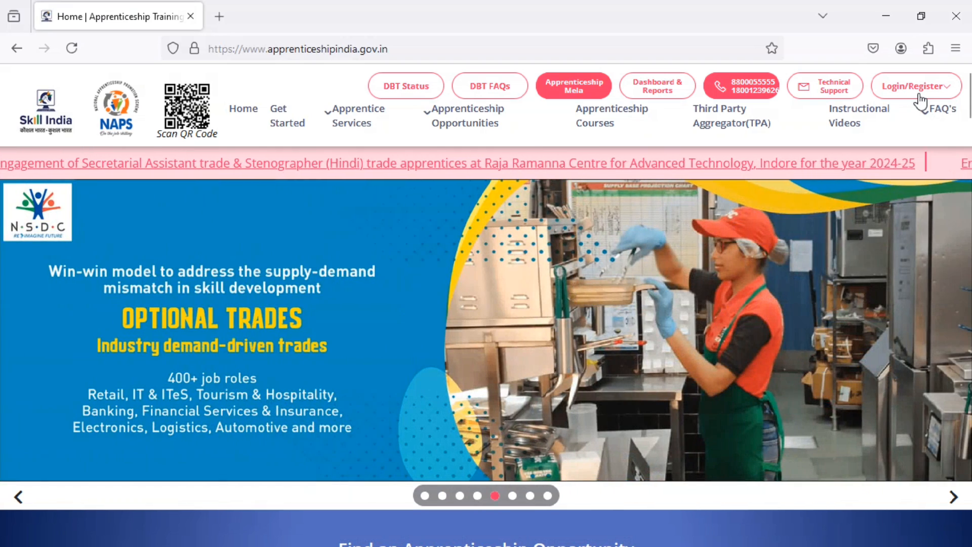
{"action": "left_click", "coordinate": [921, 96]}
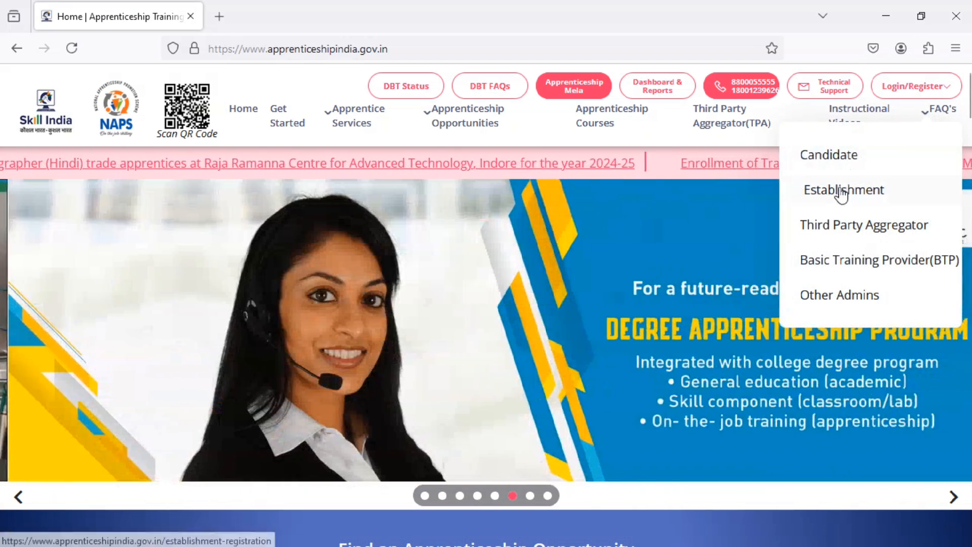
{"action": "left_click", "coordinate": [841, 192]}
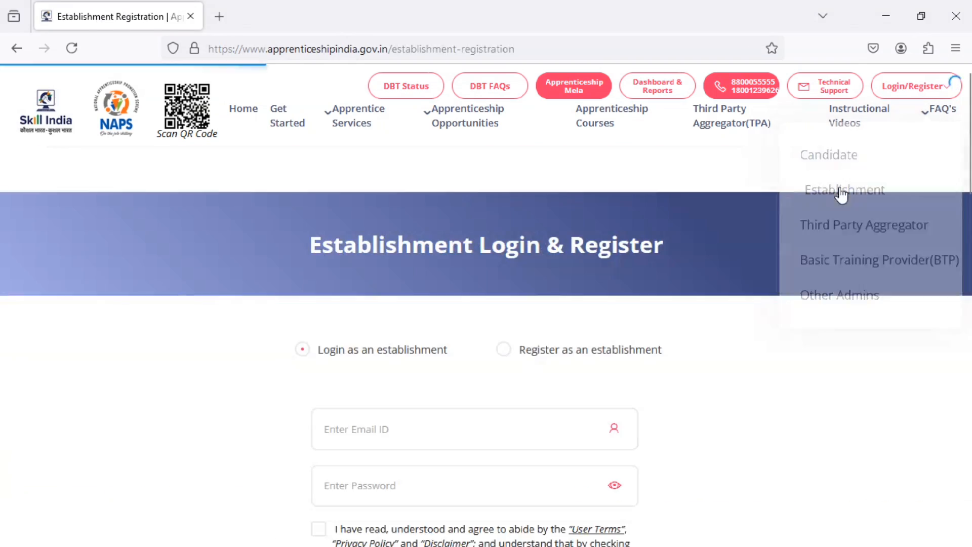
{"action": "scroll", "coordinate": [58, 298], "scroll_direction": "down", "scroll_amount": 3}
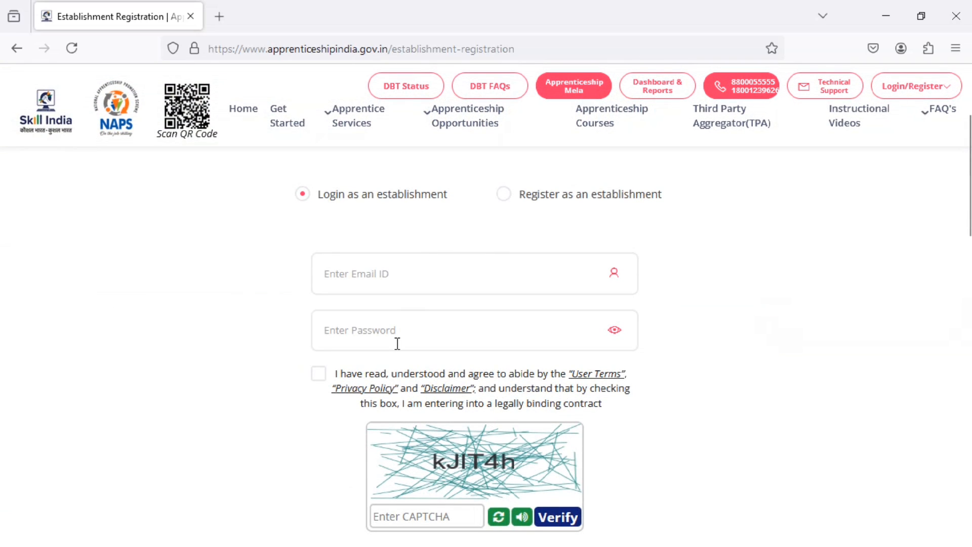
{"action": "scroll", "coordinate": [323, 374], "scroll_direction": "down", "scroll_amount": 3}
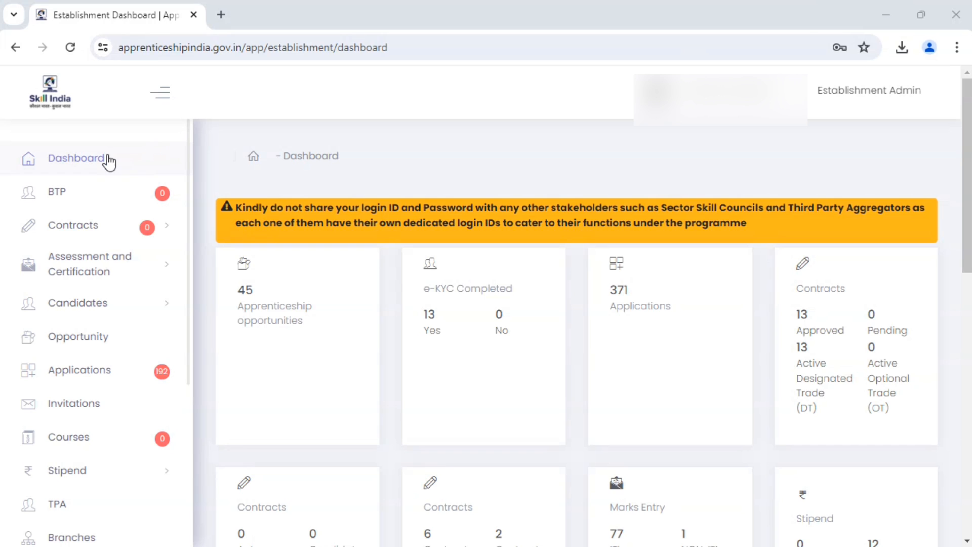
Open the Attendance & Marks page under DT AITT Exam And Certification.
{"action": "scroll", "coordinate": [109, 162], "scroll_direction": "down", "scroll_amount": 1}
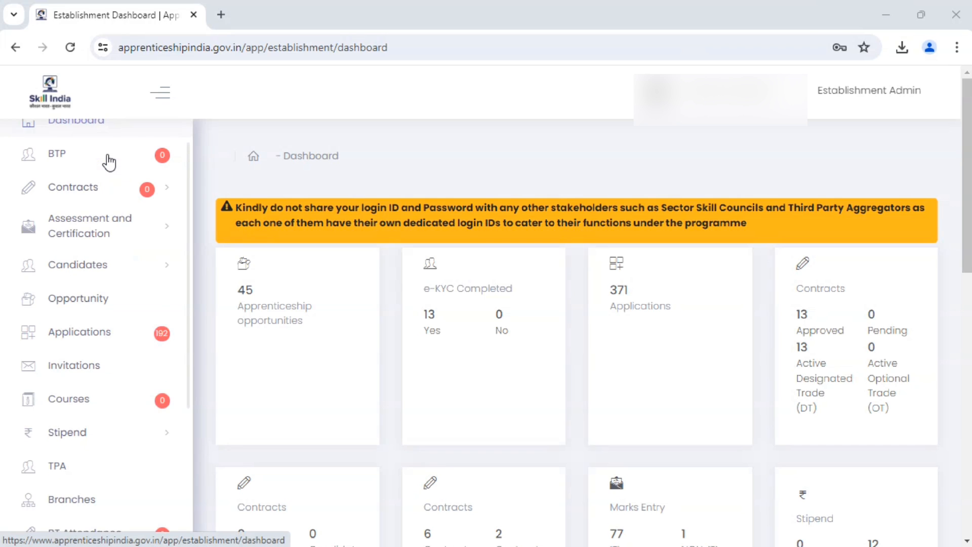
{"action": "scroll", "coordinate": [109, 163], "scroll_direction": "down", "scroll_amount": 1}
{"action": "scroll", "coordinate": [109, 163], "scroll_direction": "down", "scroll_amount": 4}
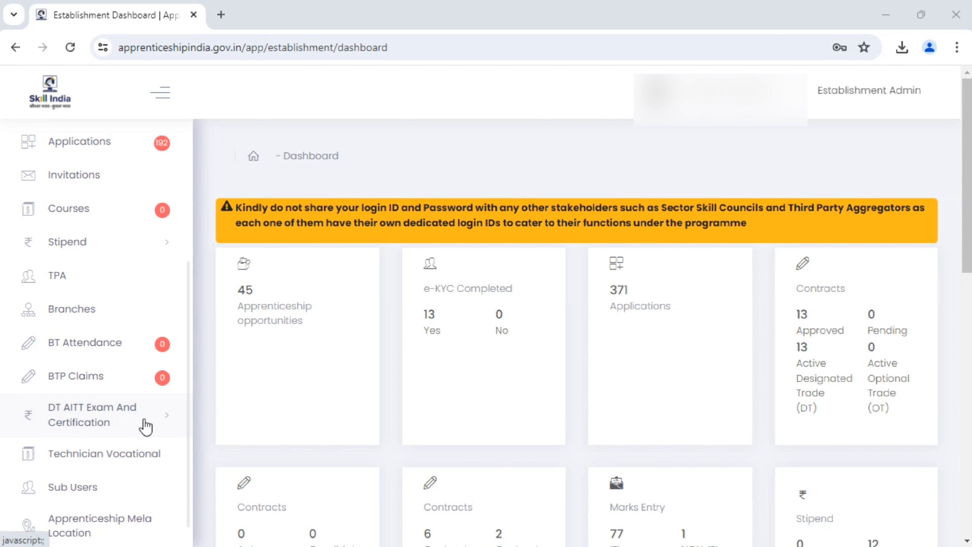
{"action": "left_click", "coordinate": [146, 427]}
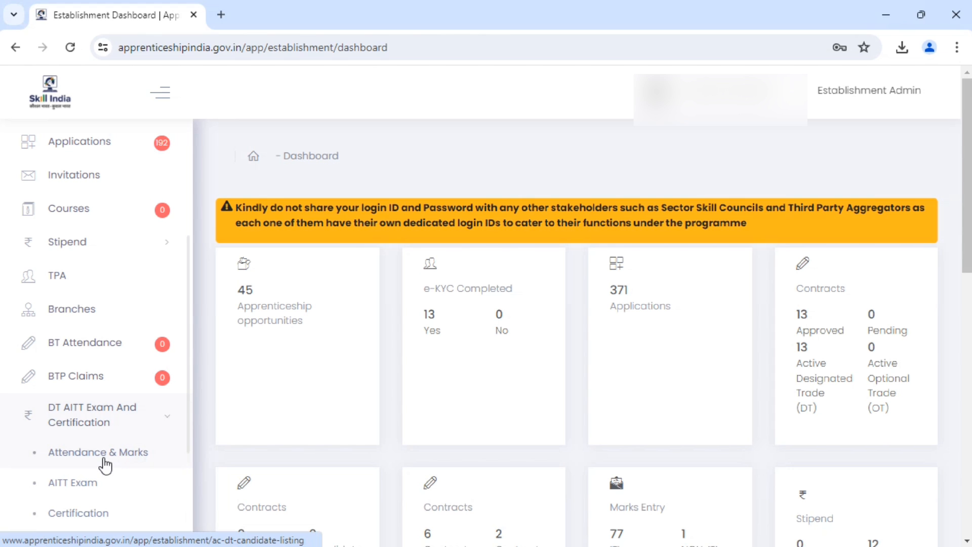
{"action": "scroll", "coordinate": [106, 456], "scroll_direction": "down", "scroll_amount": 1}
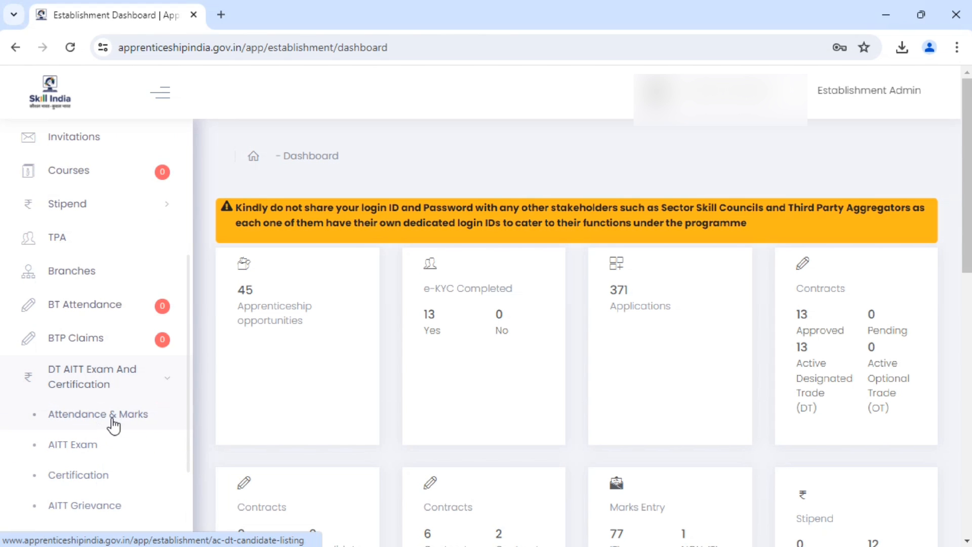
{"action": "left_click", "coordinate": [100, 423]}
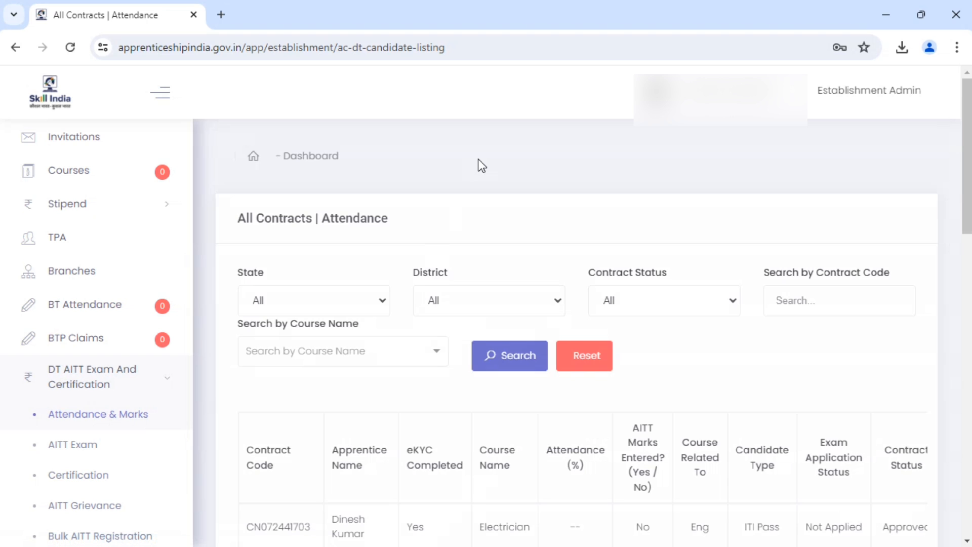
Look through the full list of apprentice contracts on the attendance page.
{"action": "scroll", "coordinate": [478, 159], "scroll_direction": "down", "scroll_amount": 10}
{"action": "scroll", "coordinate": [487, 263], "scroll_direction": "up", "scroll_amount": 8}
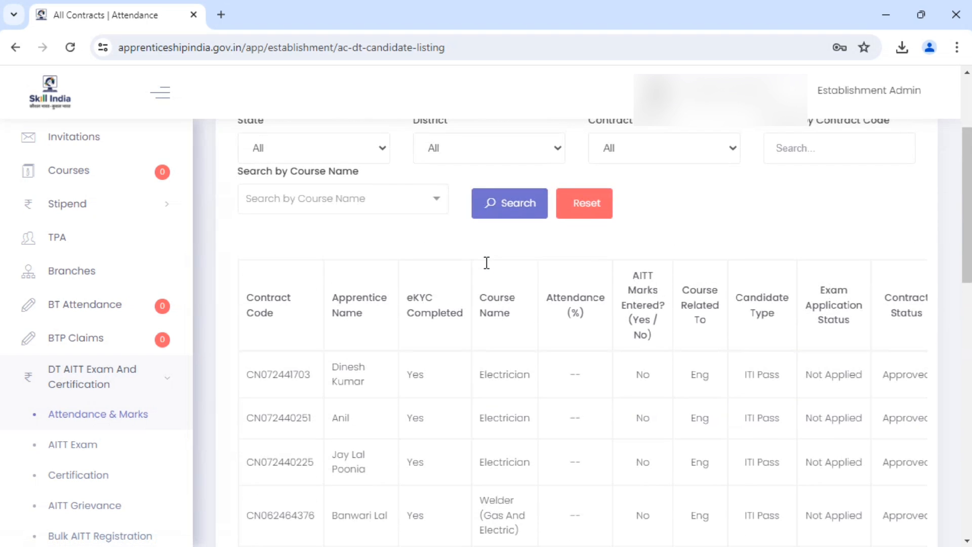
{"action": "scroll", "coordinate": [485, 262], "scroll_direction": "down", "scroll_amount": 2}
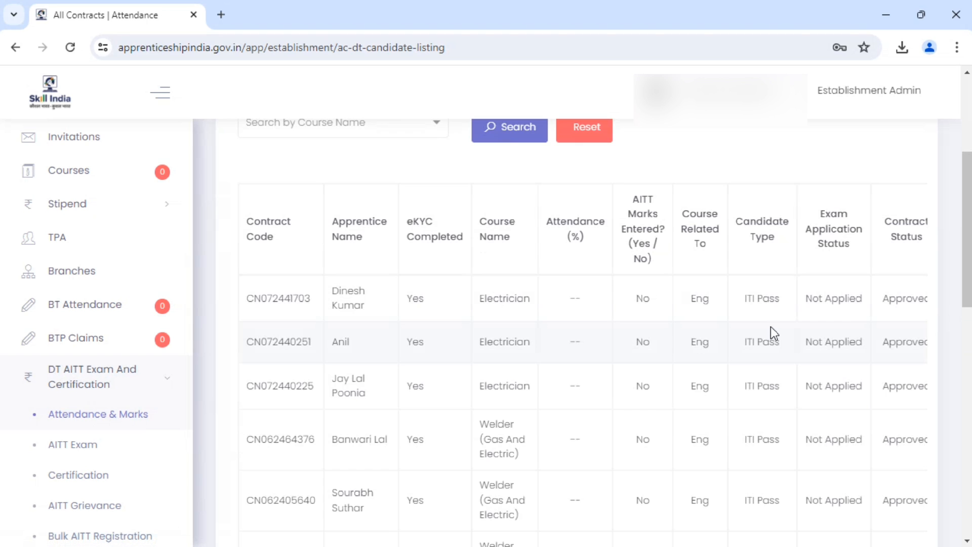
{"action": "scroll", "coordinate": [913, 320], "scroll_direction": "down", "scroll_amount": 3}
{"action": "scroll", "coordinate": [874, 317], "scroll_direction": "down", "scroll_amount": 9}
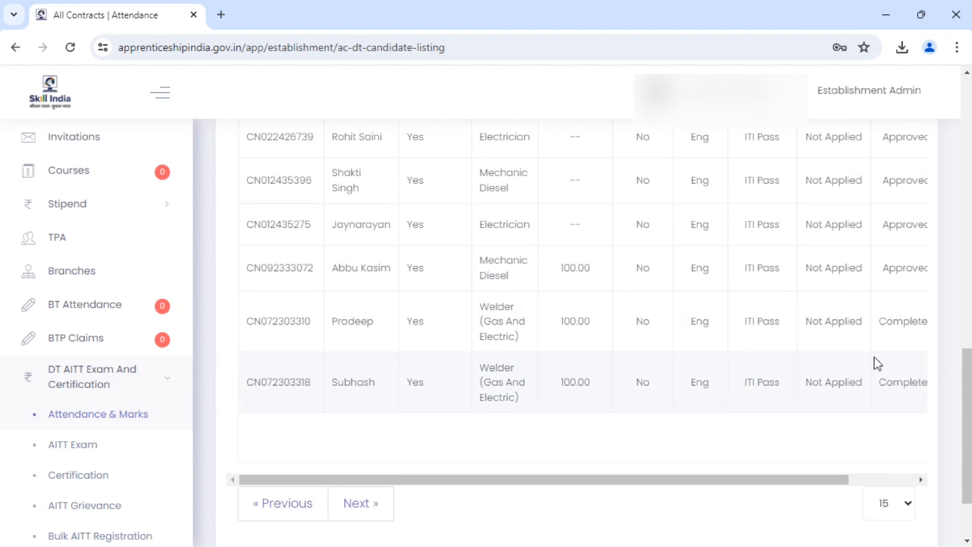
{"action": "scroll", "coordinate": [877, 364], "scroll_direction": "up", "scroll_amount": 12}
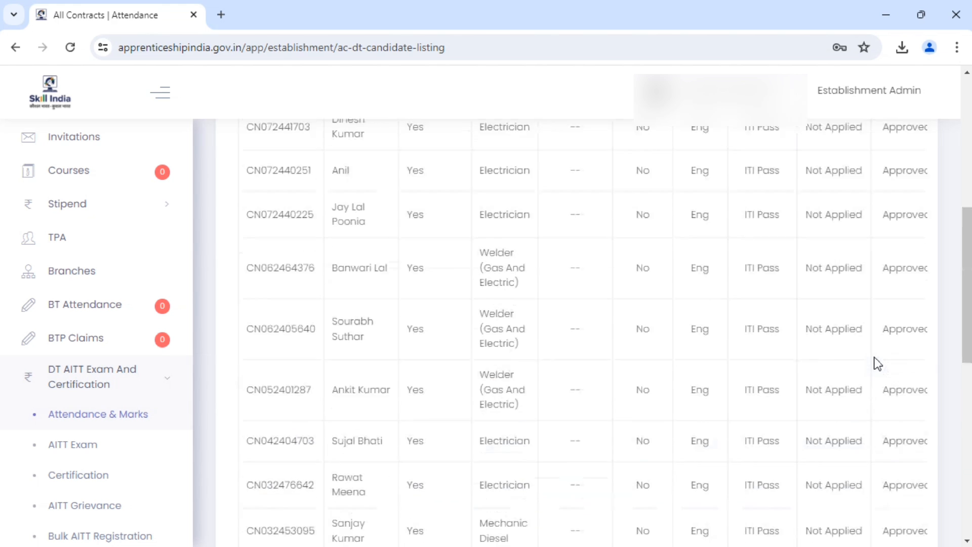
{"action": "scroll", "coordinate": [871, 362], "scroll_direction": "up", "scroll_amount": 2}
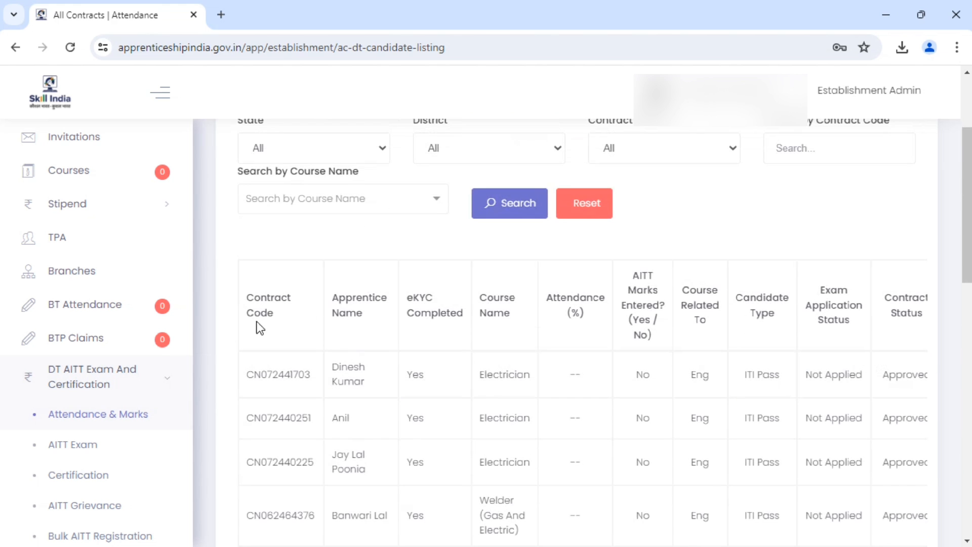
Examine the contract code, attendance percentage and AITT marks entry columns for all listed apprentices.
{"action": "left_click_drag", "start_coordinate": [246, 302], "coordinate": [293, 311]}
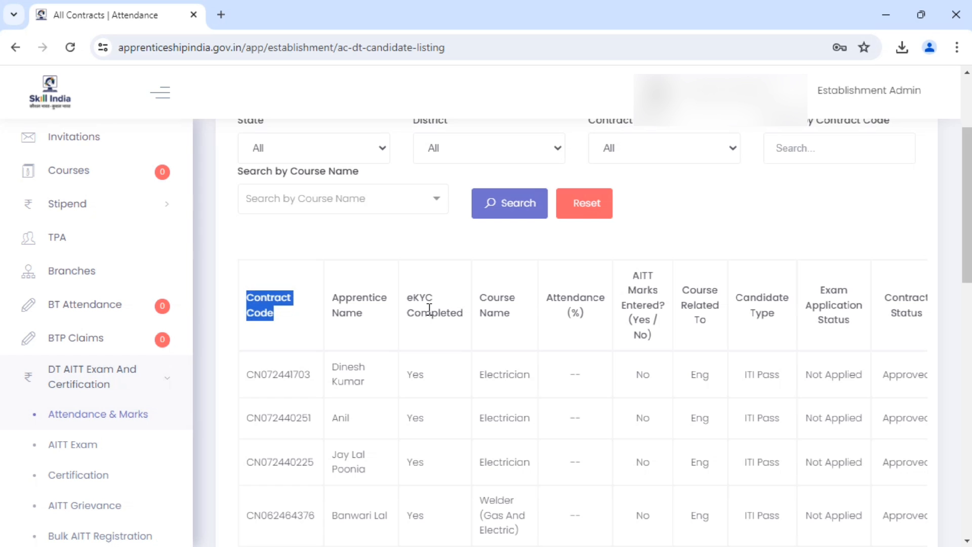
{"action": "scroll", "coordinate": [578, 314], "scroll_direction": "down", "scroll_amount": 1}
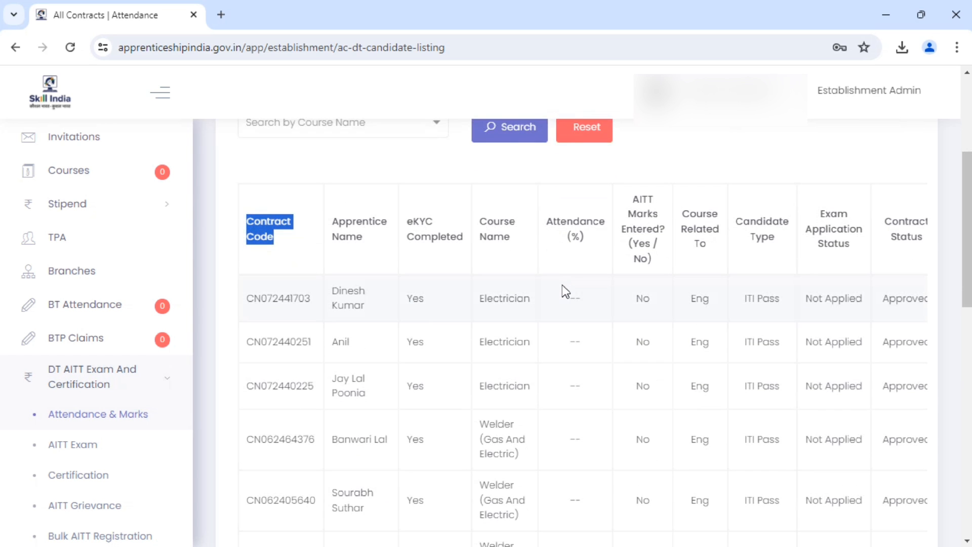
{"action": "scroll", "coordinate": [563, 300], "scroll_direction": "down", "scroll_amount": 3}
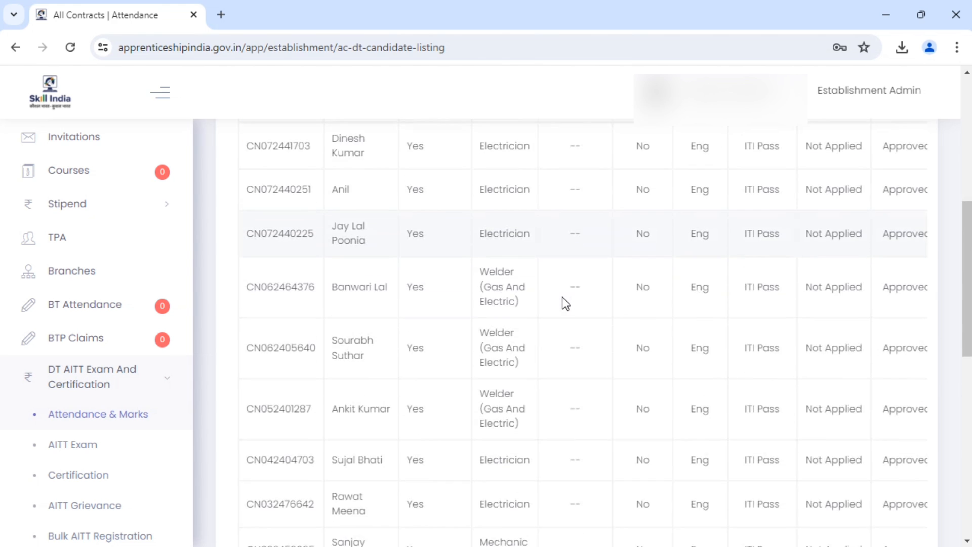
{"action": "scroll", "coordinate": [562, 298], "scroll_direction": "down", "scroll_amount": 4}
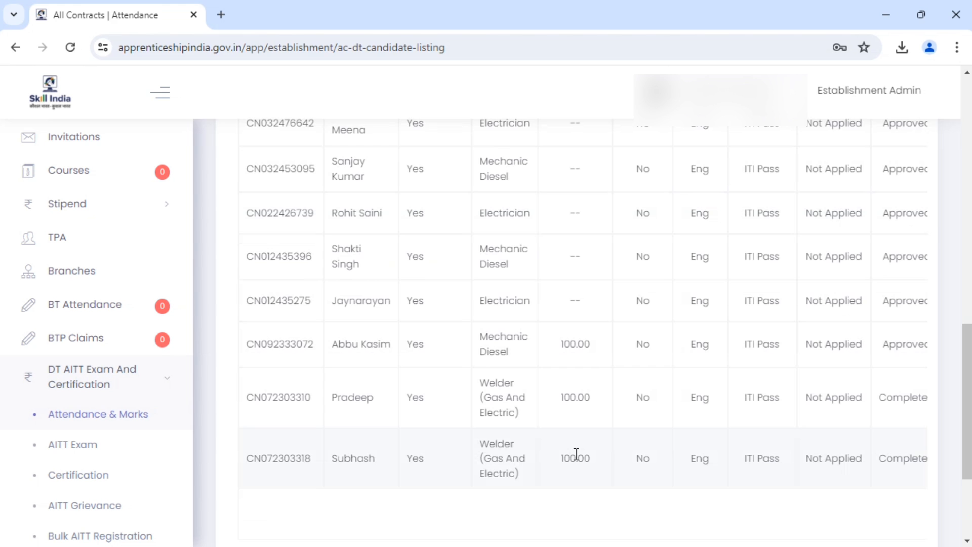
{"action": "scroll", "coordinate": [577, 453], "scroll_direction": "up", "scroll_amount": 5}
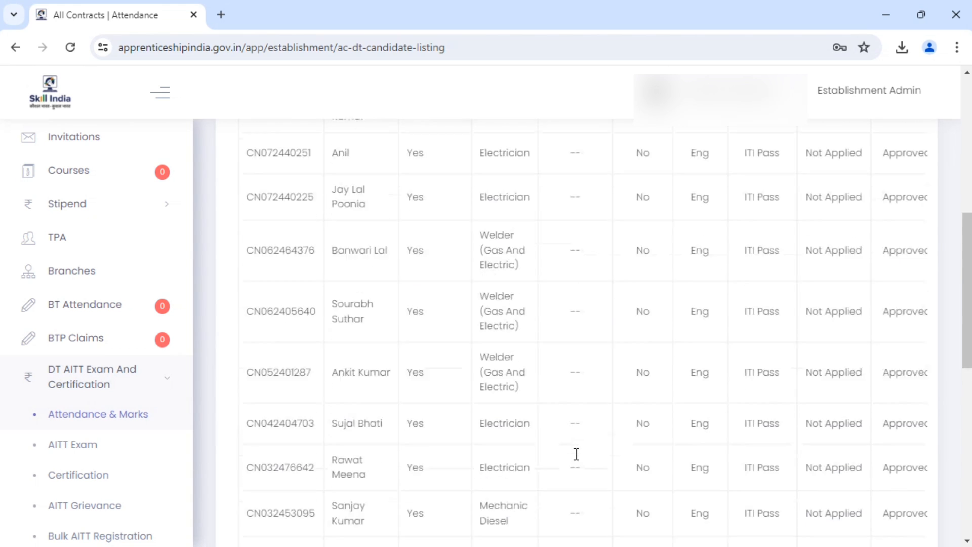
{"action": "scroll", "coordinate": [576, 454], "scroll_direction": "up", "scroll_amount": 3}
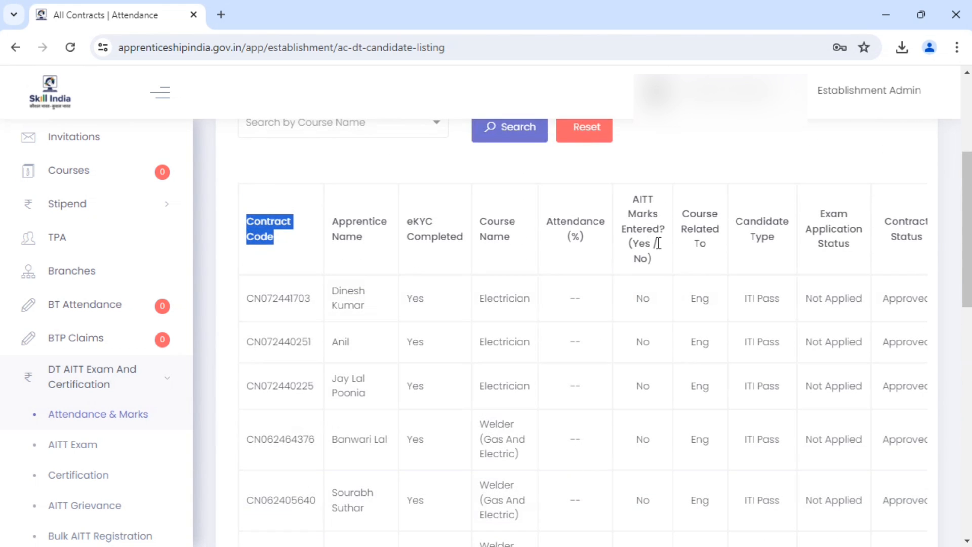
{"action": "scroll", "coordinate": [655, 260], "scroll_direction": "down", "scroll_amount": 7}
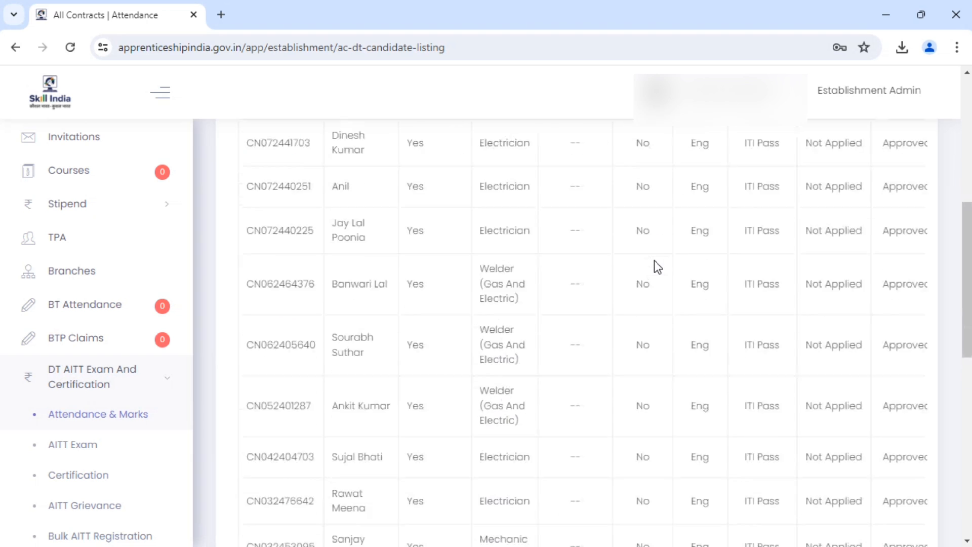
{"action": "scroll", "coordinate": [654, 260], "scroll_direction": "down", "scroll_amount": 3}
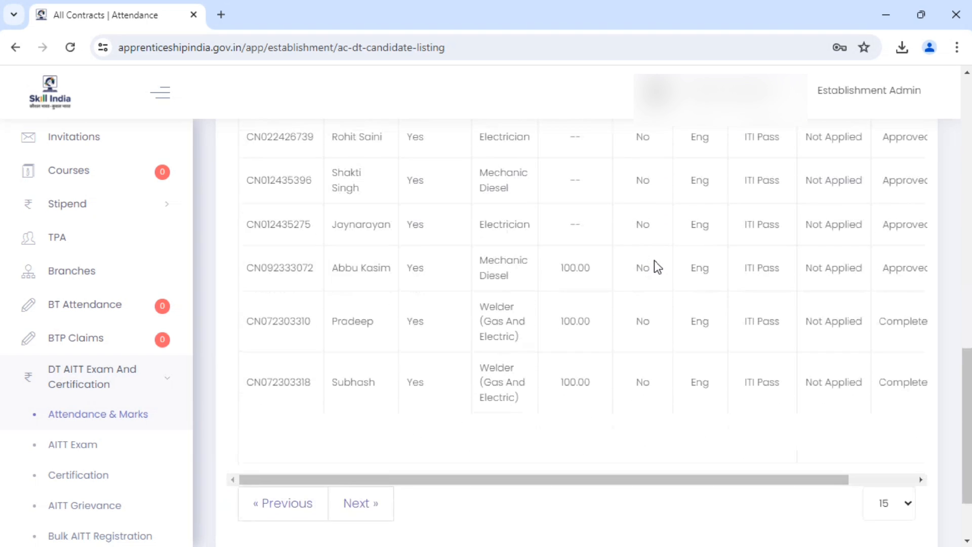
{"action": "scroll", "coordinate": [654, 261], "scroll_direction": "up", "scroll_amount": 6}
{"action": "scroll", "coordinate": [655, 260], "scroll_direction": "up", "scroll_amount": 3}
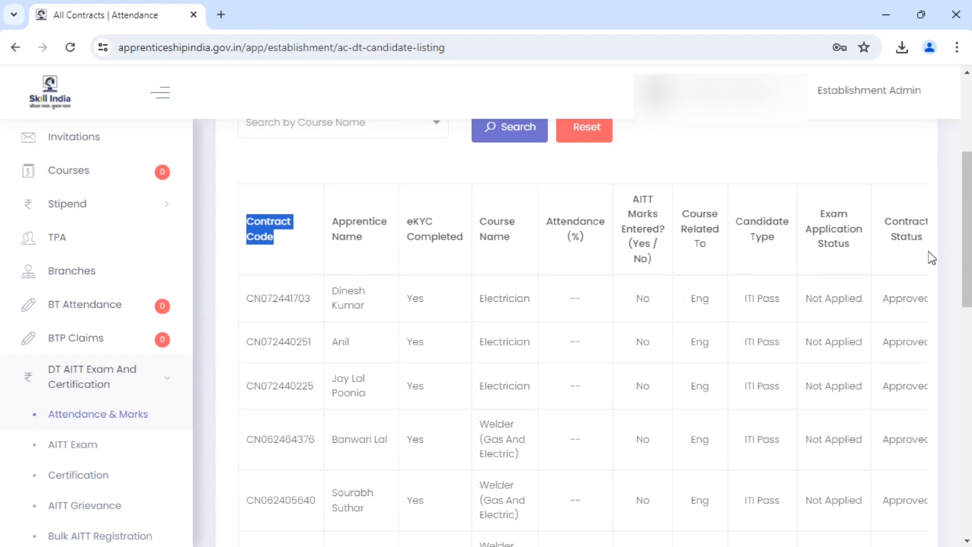
Examine the Contract Status column at the far end of the contracts table.
{"action": "scroll", "coordinate": [858, 256], "scroll_direction": "down", "scroll_amount": 1}
{"action": "left_click", "coordinate": [892, 242]}
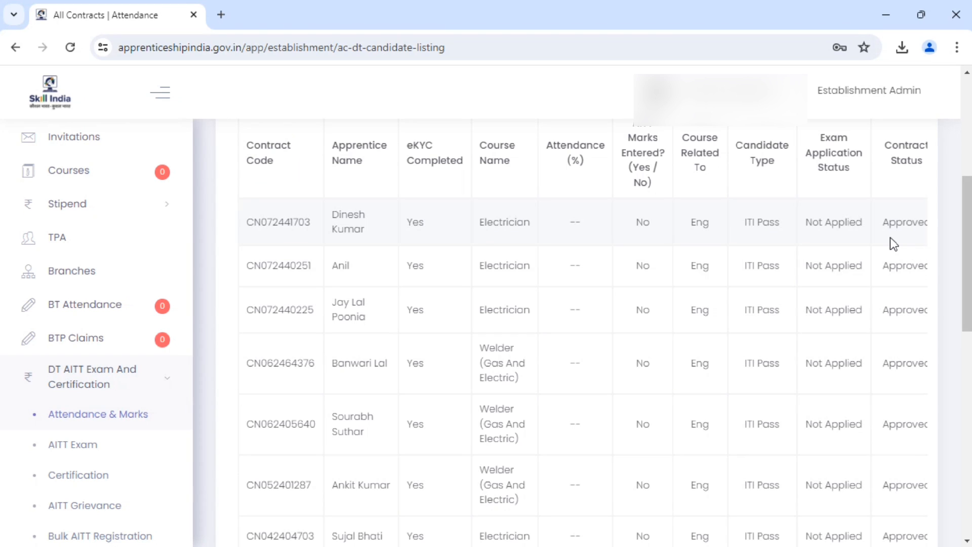
{"action": "key", "text": "Right"}
{"action": "key", "text": "Right"}
{"action": "key", "text": "Right"}
{"action": "key", "text": "Right"}
{"action": "key", "text": "Right"}
{"action": "key", "text": "Right"}
{"action": "key", "text": "Right"}
{"action": "key", "text": "Right"}
{"action": "key", "text": "Right"}
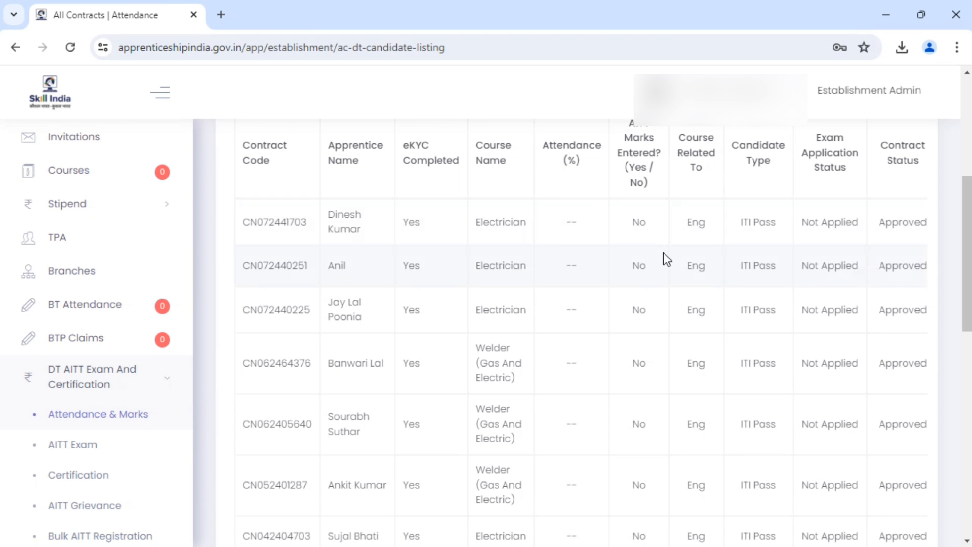
Filter the contracts list by the Completed contract status.
{"action": "scroll", "coordinate": [664, 254], "scroll_direction": "up", "scroll_amount": 3}
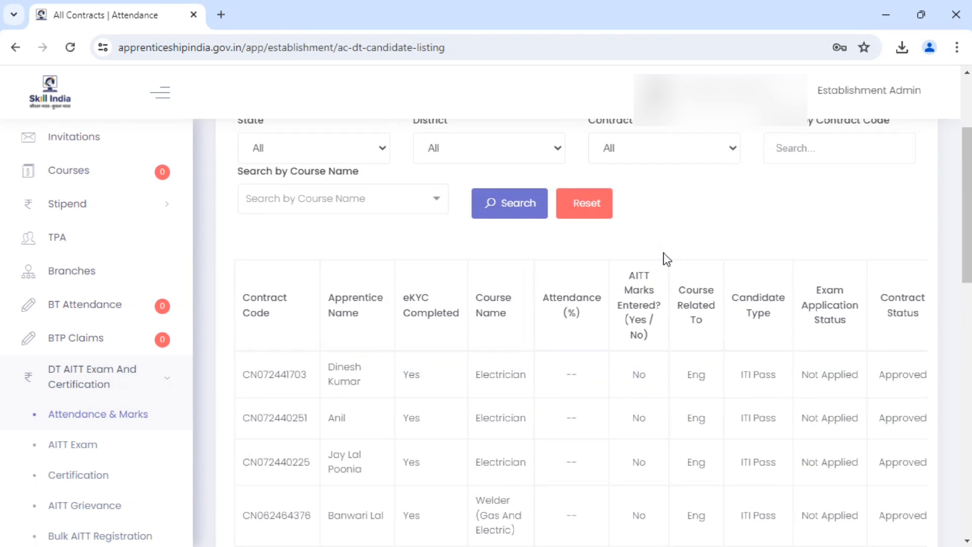
{"action": "scroll", "coordinate": [664, 253], "scroll_direction": "up", "scroll_amount": 3}
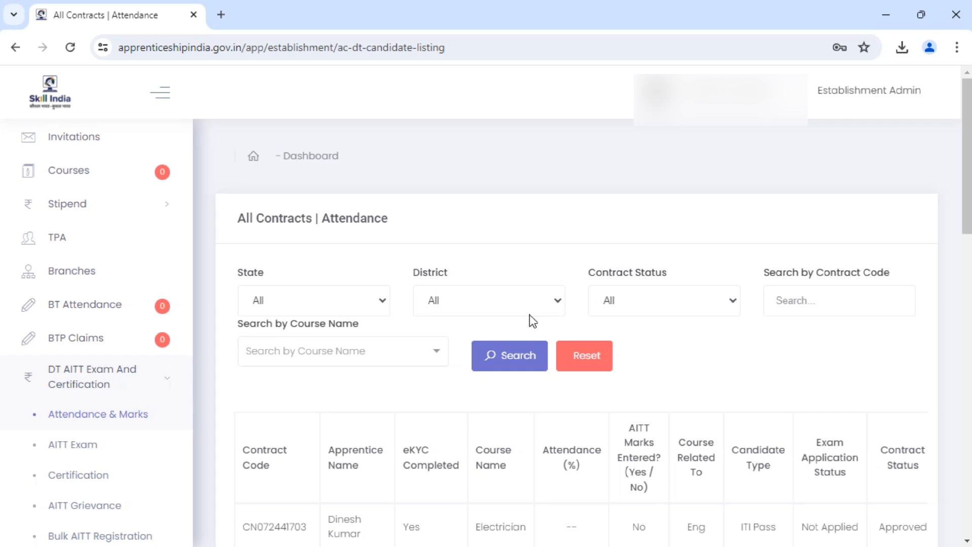
{"action": "left_click", "coordinate": [662, 306]}
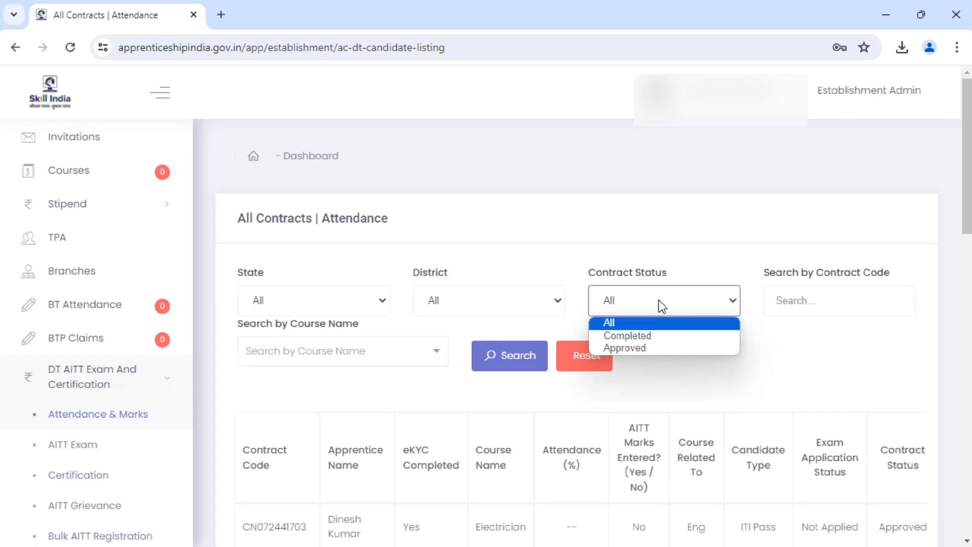
{"action": "left_click", "coordinate": [638, 336]}
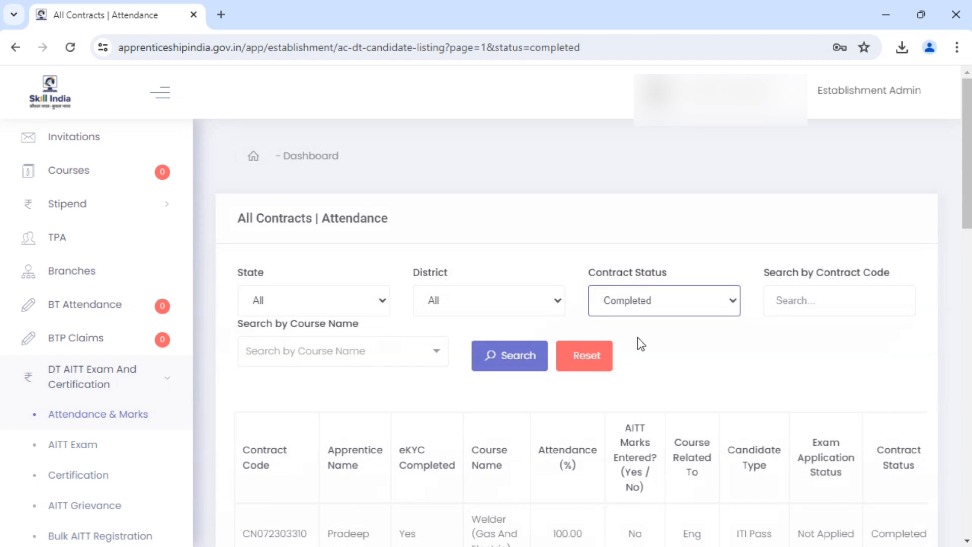
Review attendance, AITT marks entry and exam application status for the completed contracts.
{"action": "scroll", "coordinate": [637, 338], "scroll_direction": "down", "scroll_amount": 5}
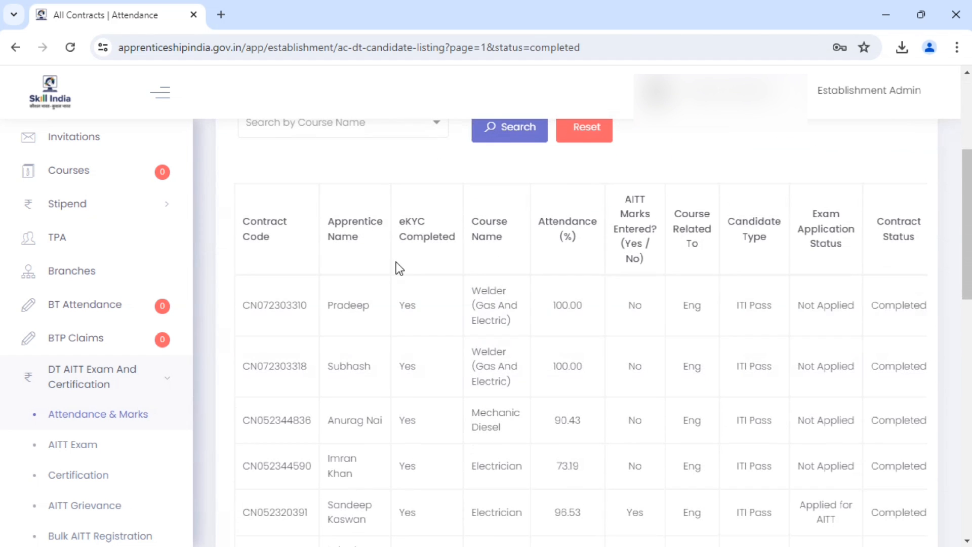
{"action": "scroll", "coordinate": [614, 333], "scroll_direction": "down", "scroll_amount": 5}
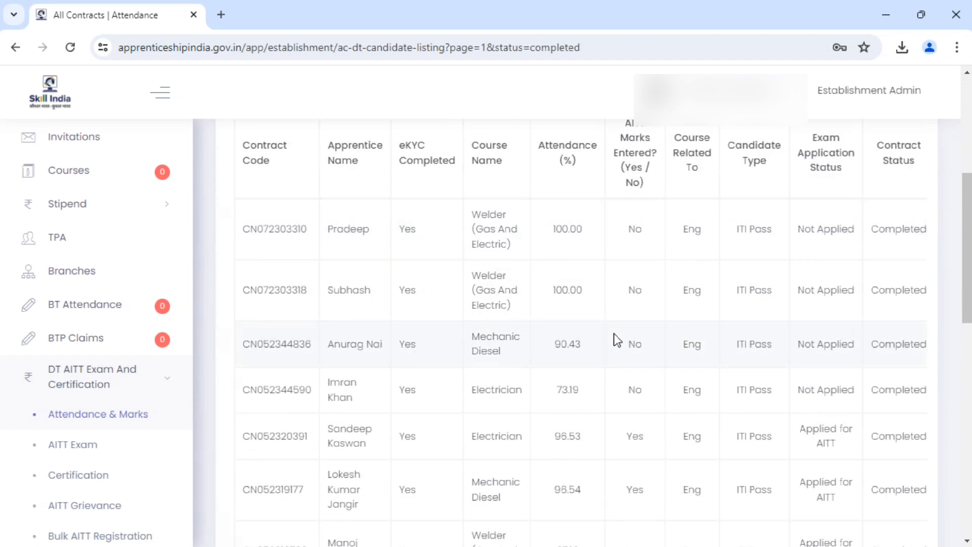
{"action": "scroll", "coordinate": [614, 333], "scroll_direction": "down", "scroll_amount": 2}
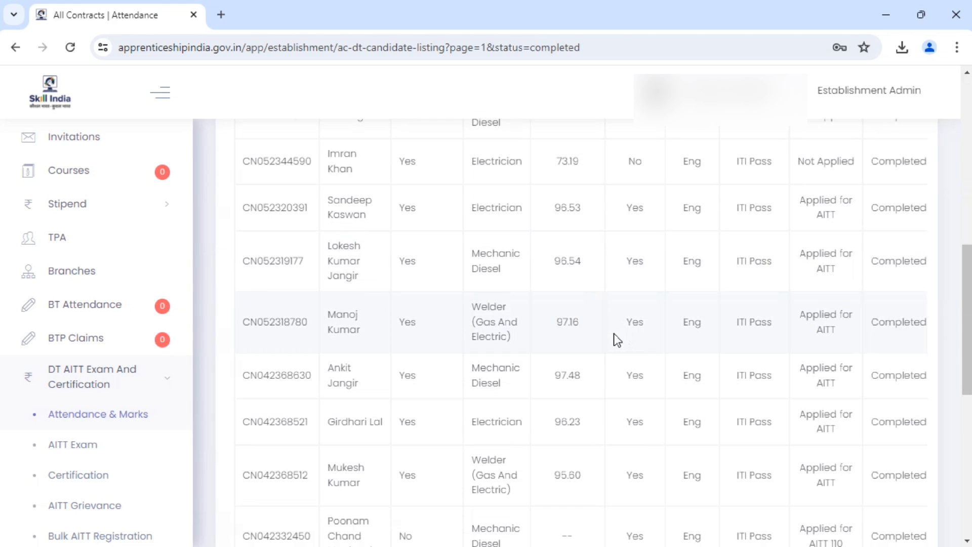
{"action": "scroll", "coordinate": [614, 333], "scroll_direction": "down", "scroll_amount": 2}
{"action": "scroll", "coordinate": [614, 333], "scroll_direction": "up", "scroll_amount": 5}
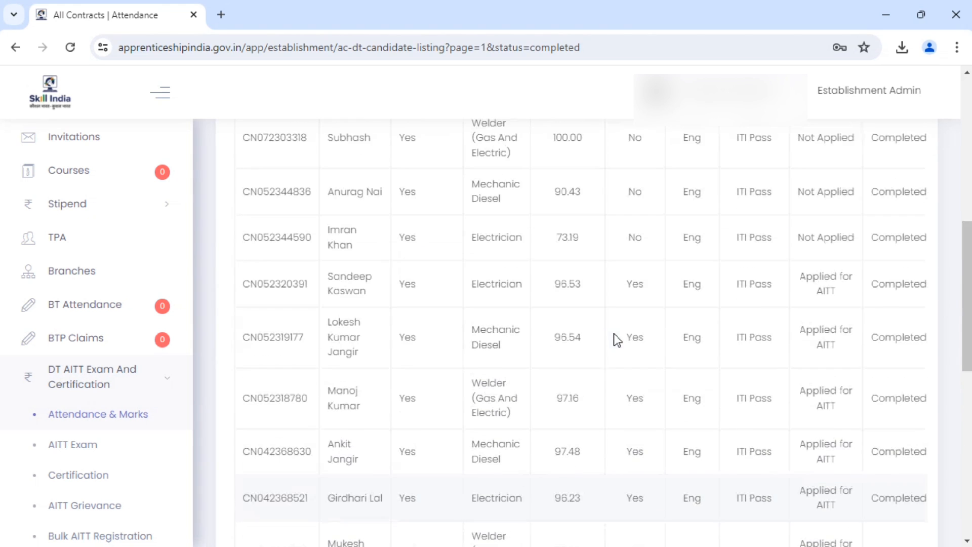
{"action": "scroll", "coordinate": [613, 333], "scroll_direction": "up", "scroll_amount": 4}
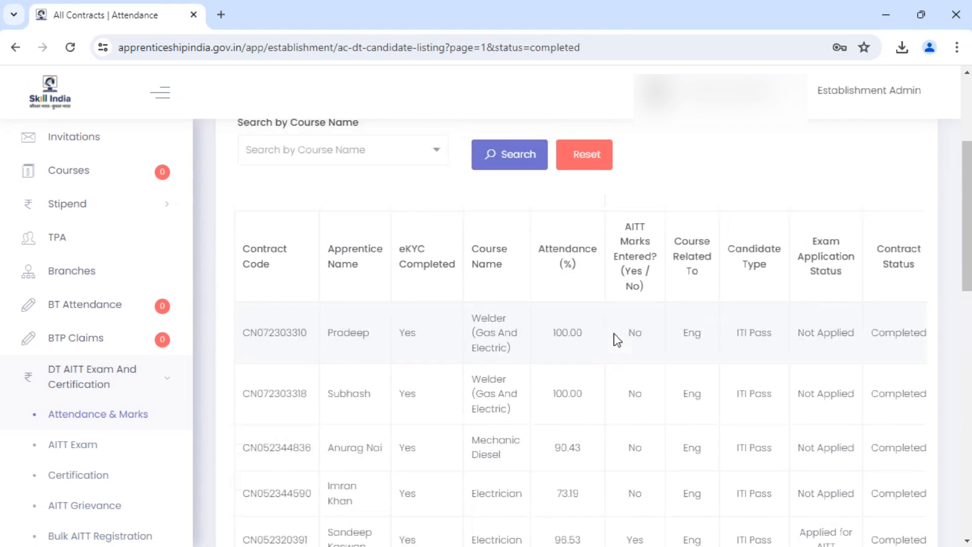
Filter the contracts list by the Approved contract status and review the listed apprentices' attendance and AITT marks entry.
{"action": "scroll", "coordinate": [613, 334], "scroll_direction": "down", "scroll_amount": 1}
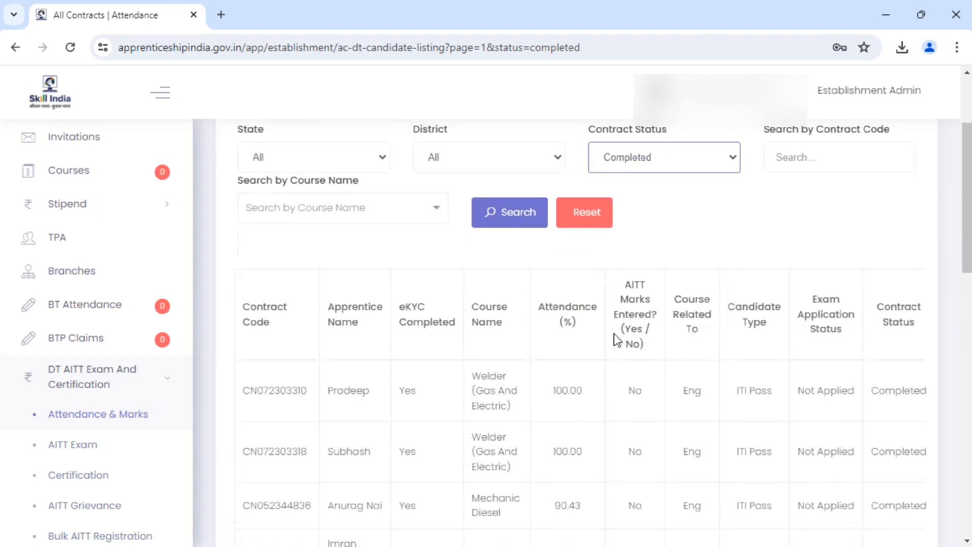
{"action": "left_click", "coordinate": [677, 165]}
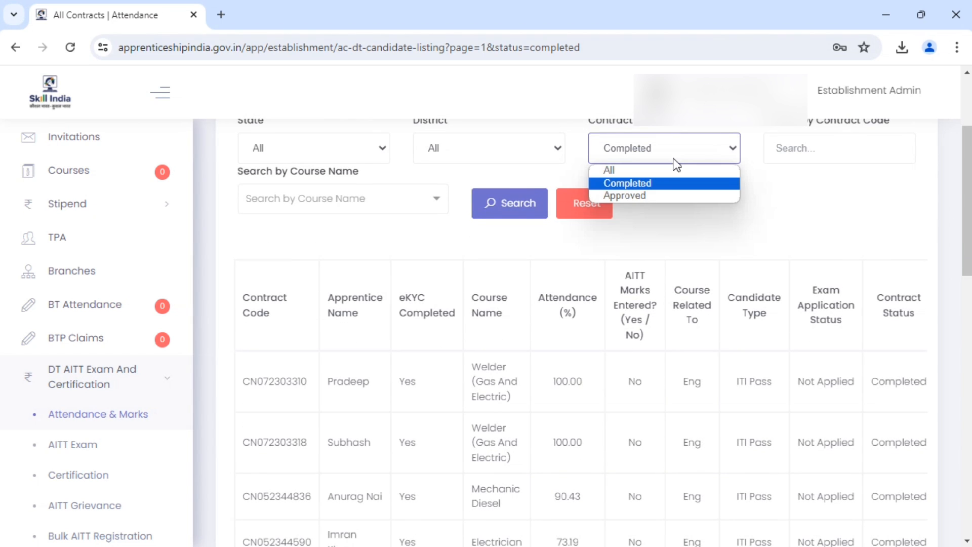
{"action": "left_click", "coordinate": [649, 198]}
{"action": "scroll", "coordinate": [648, 263], "scroll_direction": "down", "scroll_amount": 6}
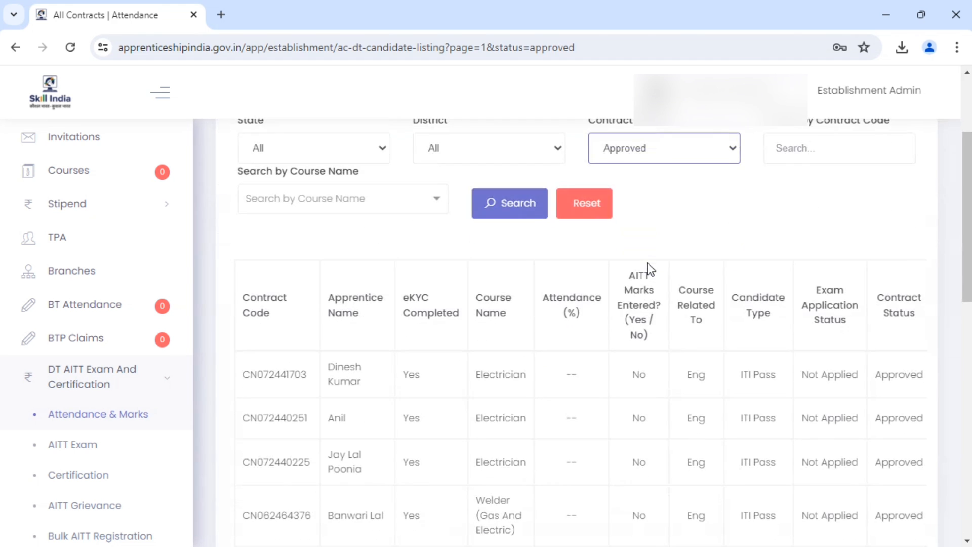
{"action": "scroll", "coordinate": [648, 263], "scroll_direction": "down", "scroll_amount": 5}
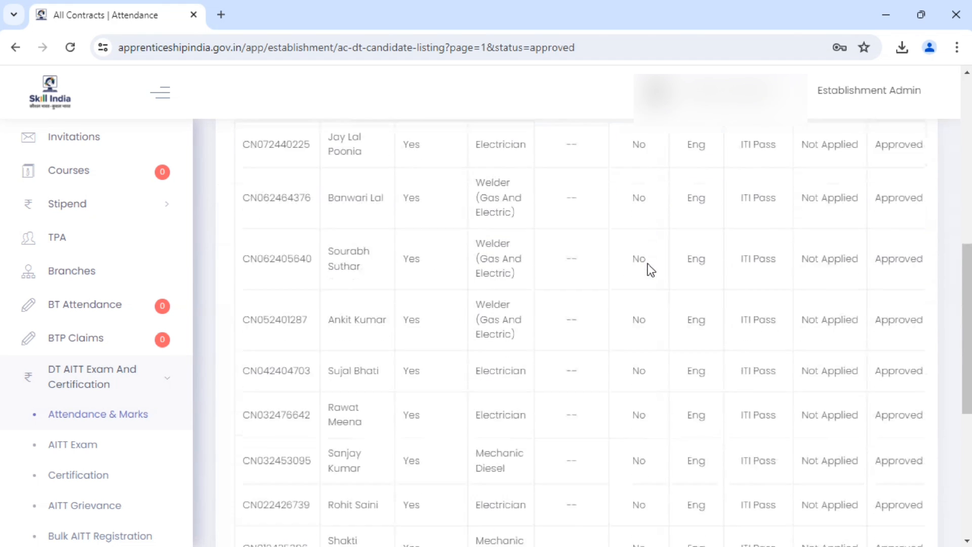
{"action": "scroll", "coordinate": [648, 264], "scroll_direction": "up", "scroll_amount": 5}
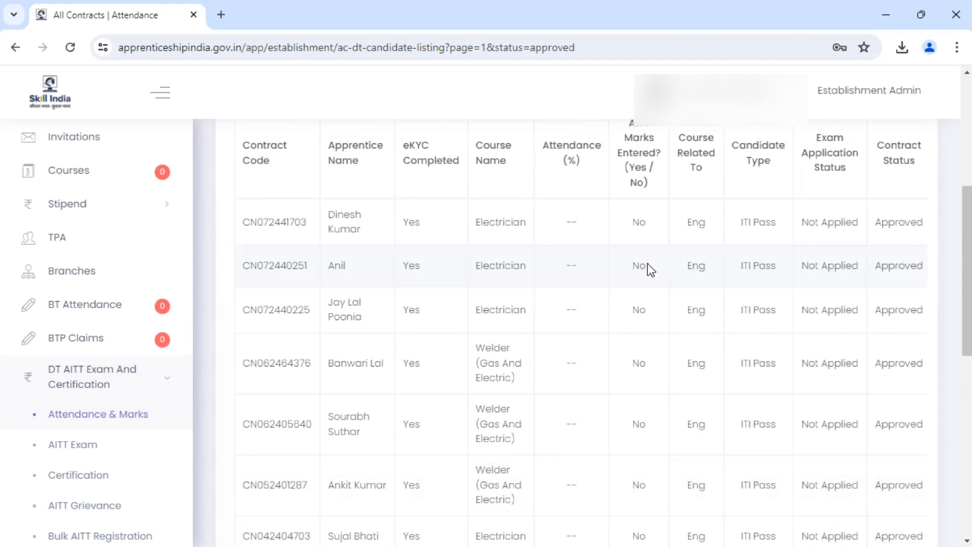
{"action": "scroll", "coordinate": [648, 263], "scroll_direction": "down", "scroll_amount": 9}
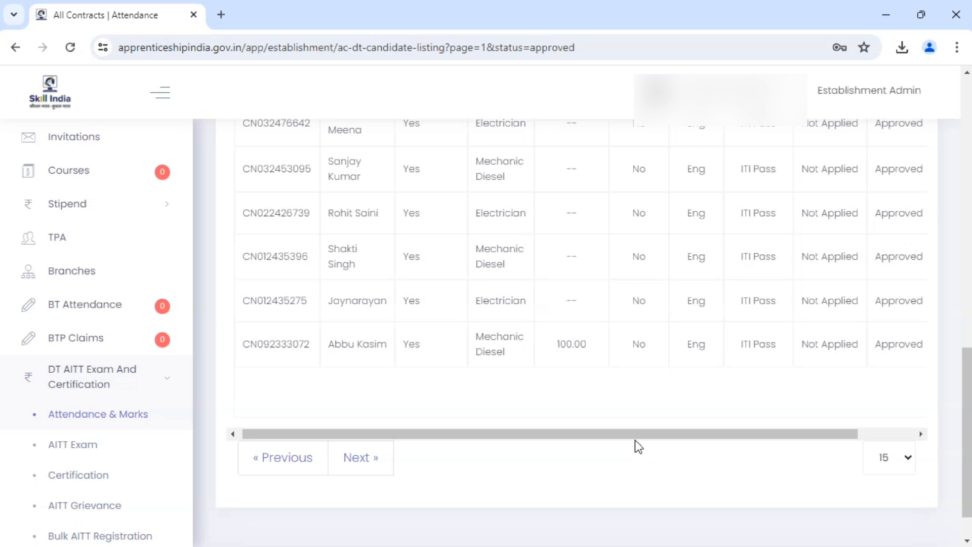
Open the attendance entry form for the first approved Electrician contract in the list.
{"action": "left_click_drag", "start_coordinate": [639, 434], "coordinate": [756, 439]}
{"action": "scroll", "coordinate": [655, 315], "scroll_direction": "up", "scroll_amount": 8}
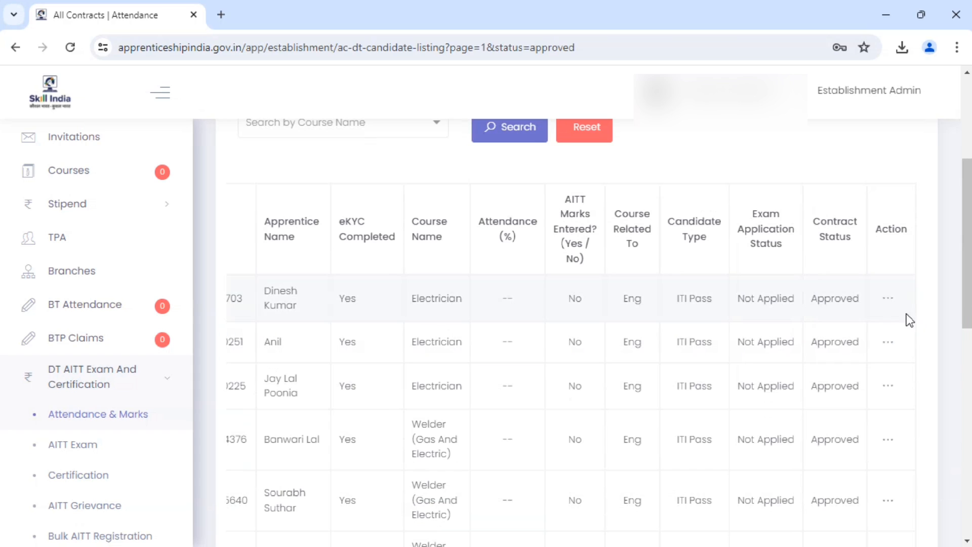
{"action": "left_click", "coordinate": [898, 302]}
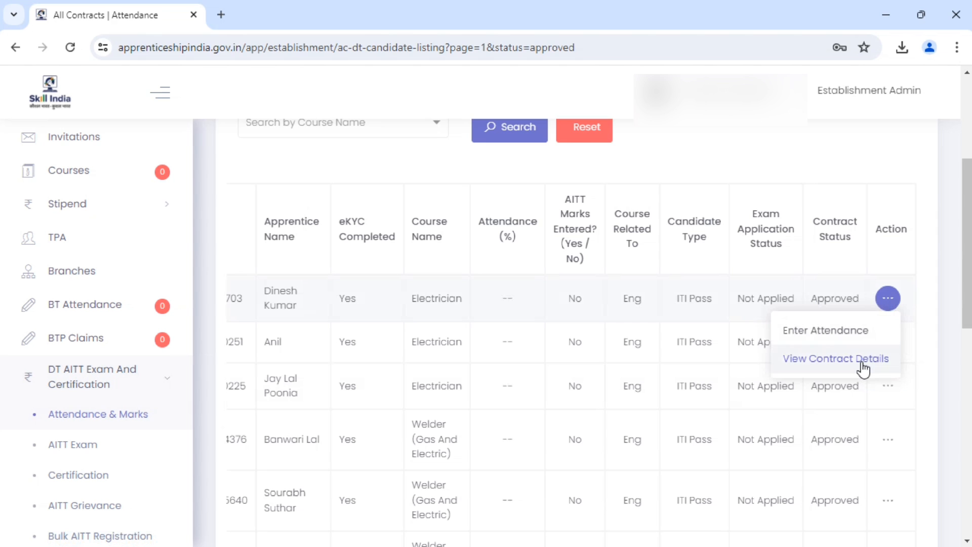
{"action": "left_click", "coordinate": [825, 337]}
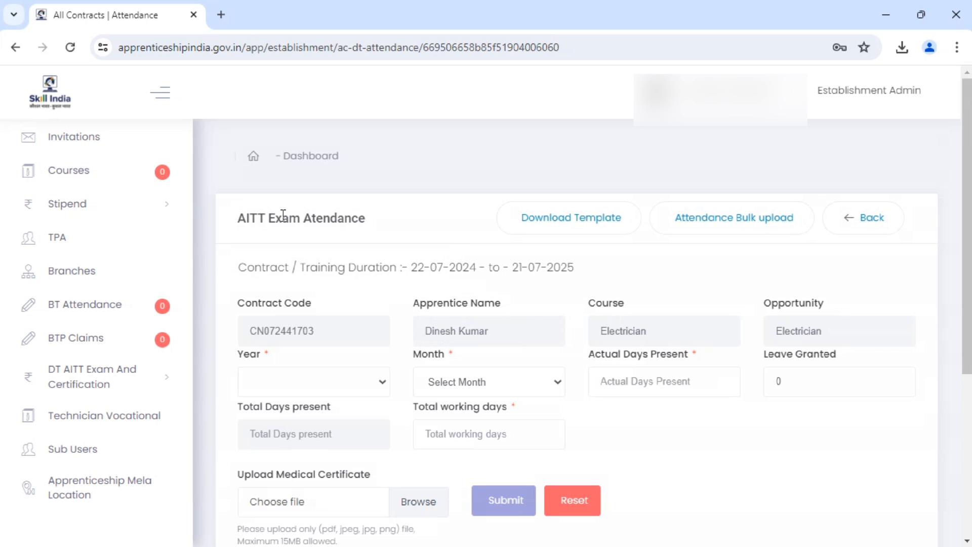
{"action": "left_click_drag", "start_coordinate": [233, 225], "coordinate": [382, 223]}
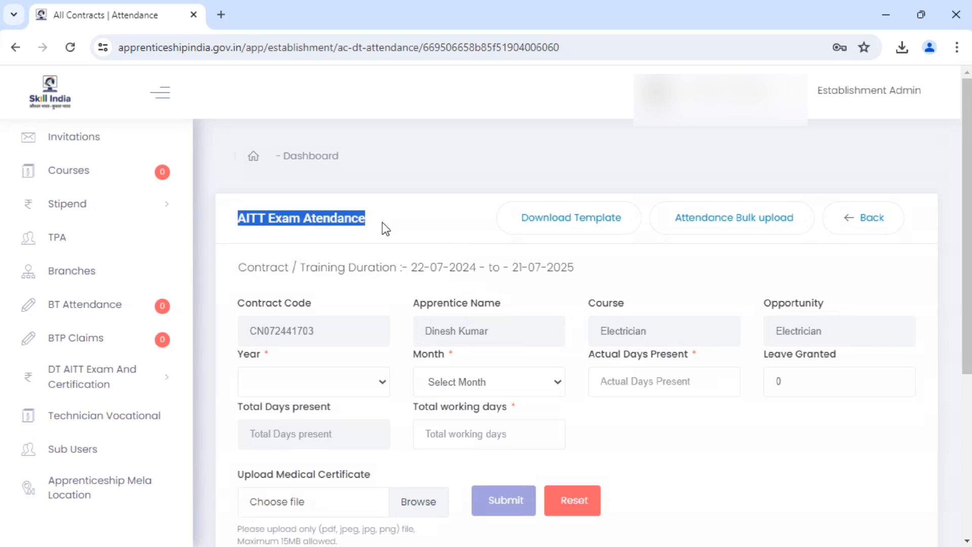
{"action": "left_click", "coordinate": [442, 212]}
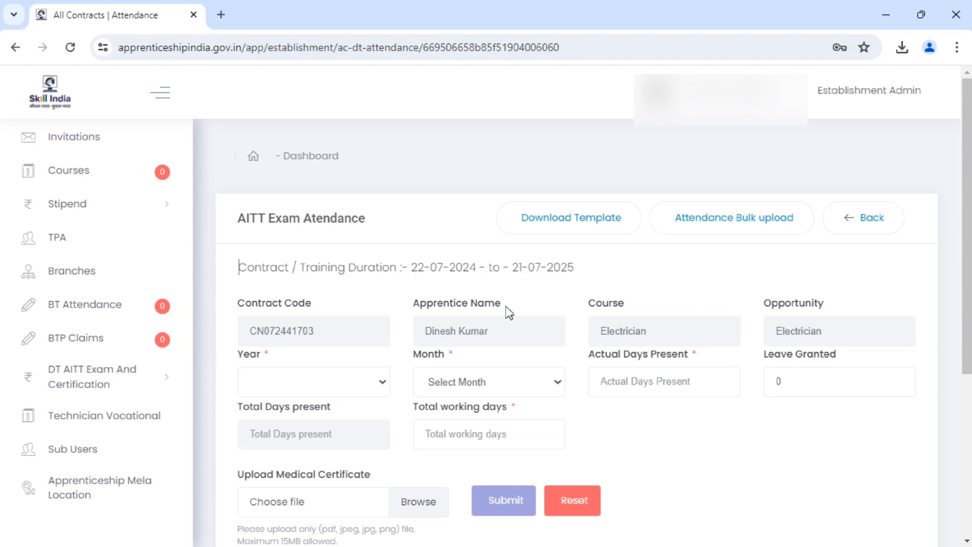
Set the attendance period to year 2024 and month August.
{"action": "scroll", "coordinate": [509, 313], "scroll_direction": "down", "scroll_amount": 1}
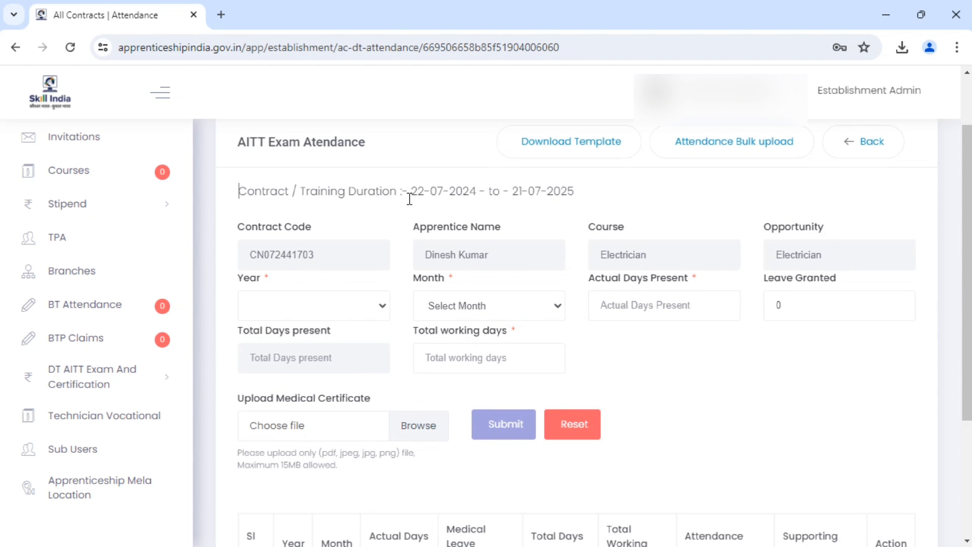
{"action": "left_click", "coordinate": [365, 316]}
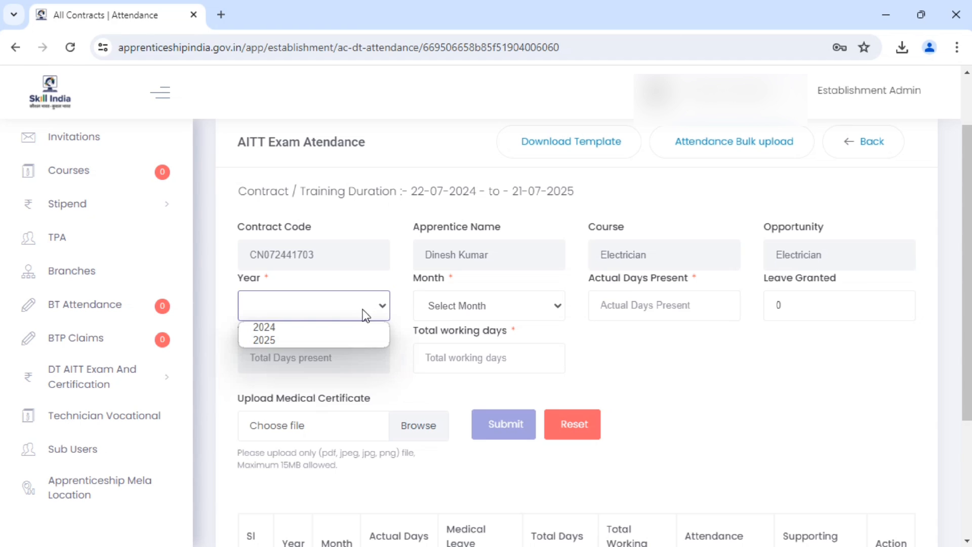
{"action": "left_click", "coordinate": [281, 327]}
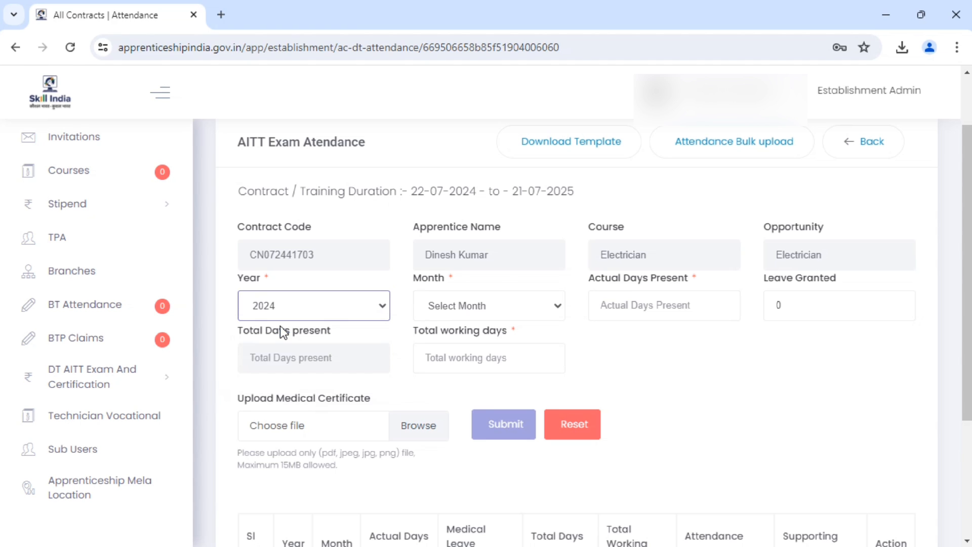
{"action": "left_click", "coordinate": [473, 305]}
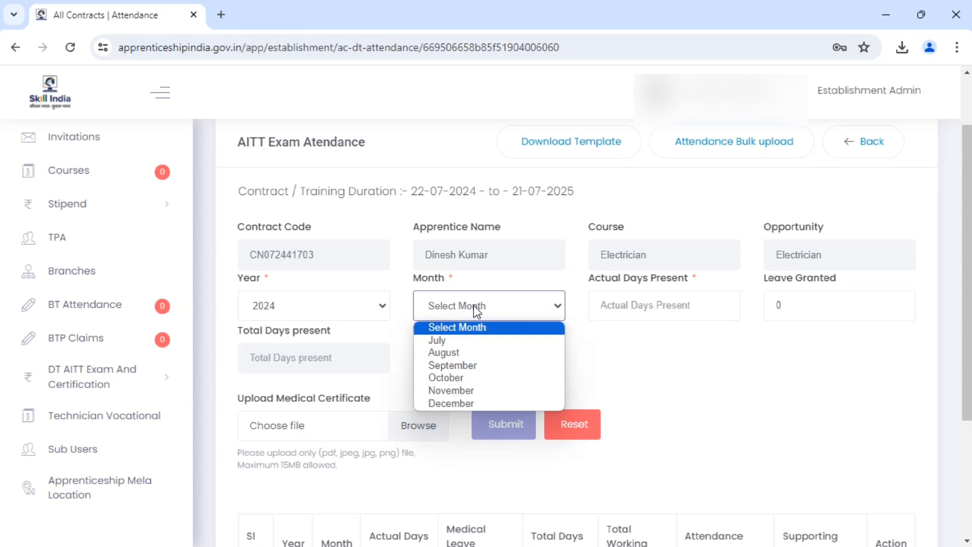
{"action": "left_click", "coordinate": [454, 353]}
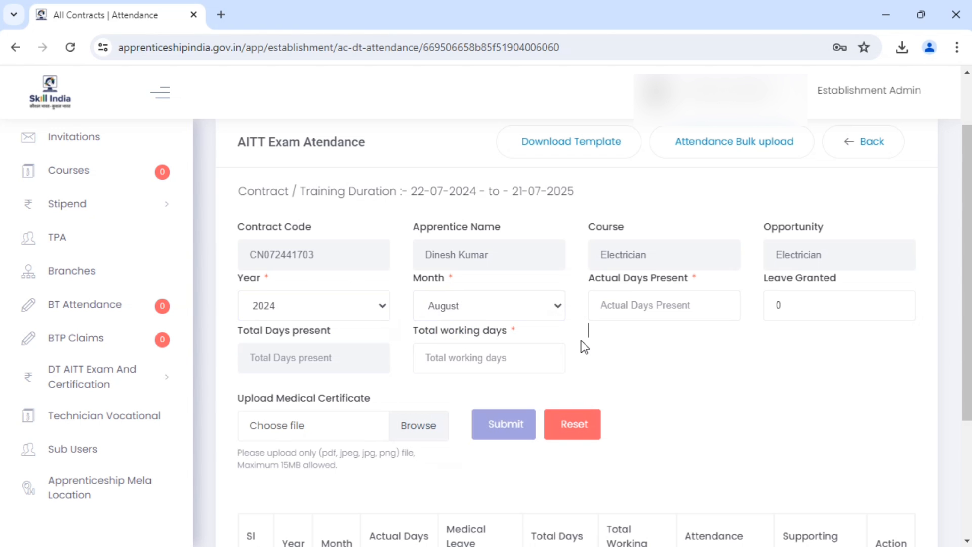
Enter 27 total working days and 27 actual days present for the selected month.
{"action": "left_click_drag", "start_coordinate": [598, 281], "coordinate": [705, 278]}
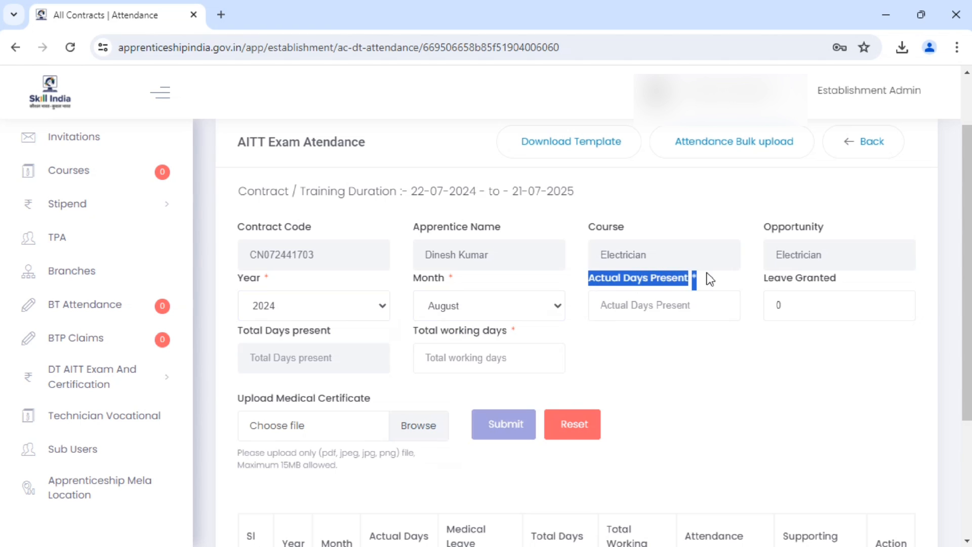
{"action": "left_click", "coordinate": [574, 292]}
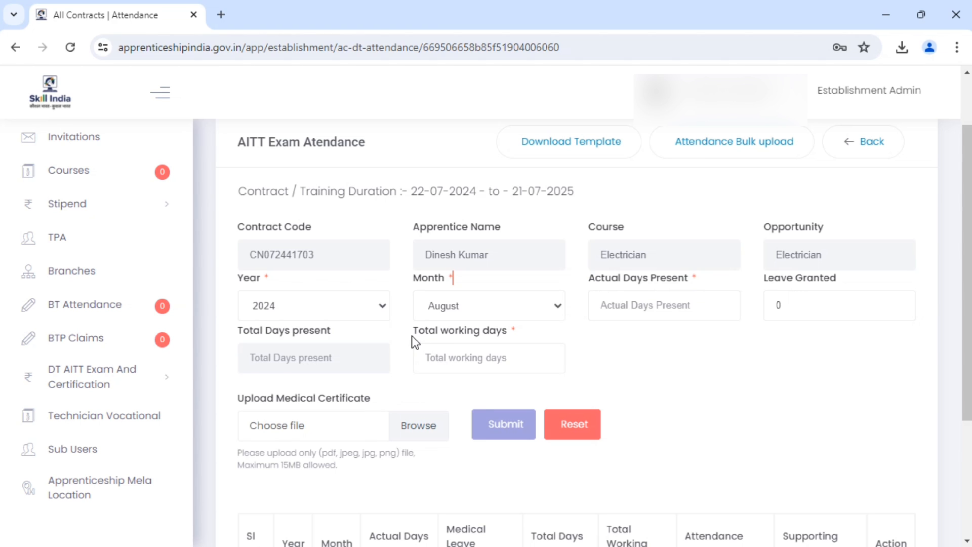
{"action": "left_click_drag", "start_coordinate": [457, 333], "coordinate": [522, 336]}
{"action": "left_click", "coordinate": [481, 356]}
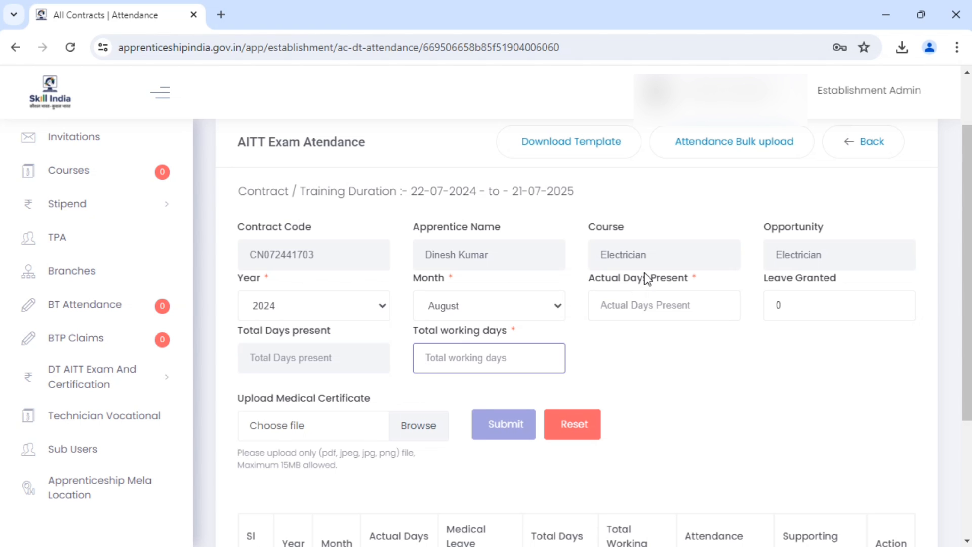
{"action": "type", "text": "27"}
{"action": "left_click", "coordinate": [611, 308]}
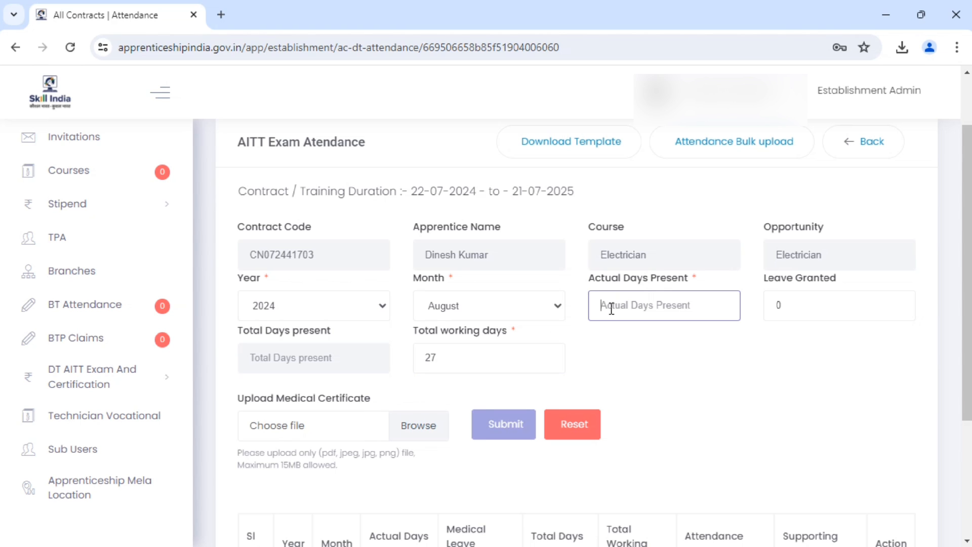
{"action": "type", "text": "27"}
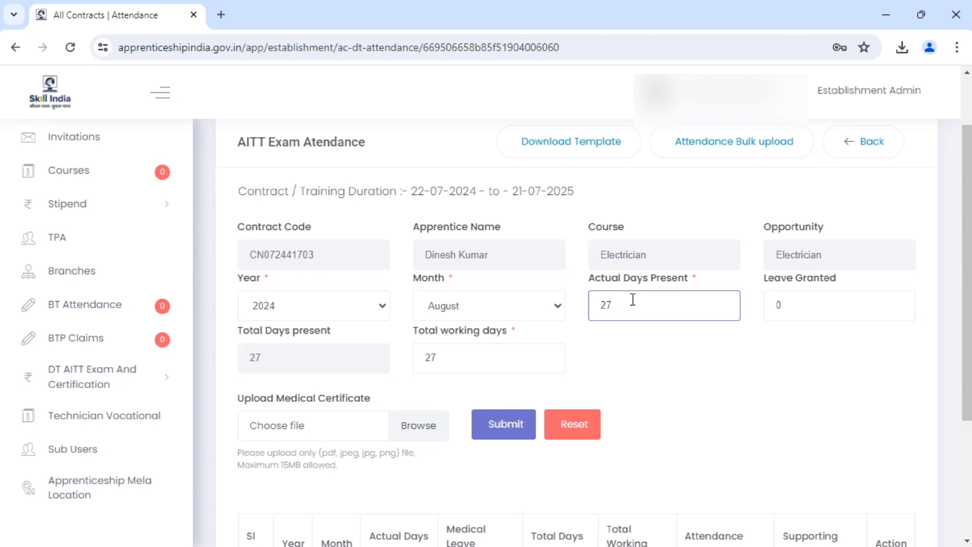
Change both the total working days and the actual days present to 26.
{"action": "double_click", "coordinate": [420, 357]}
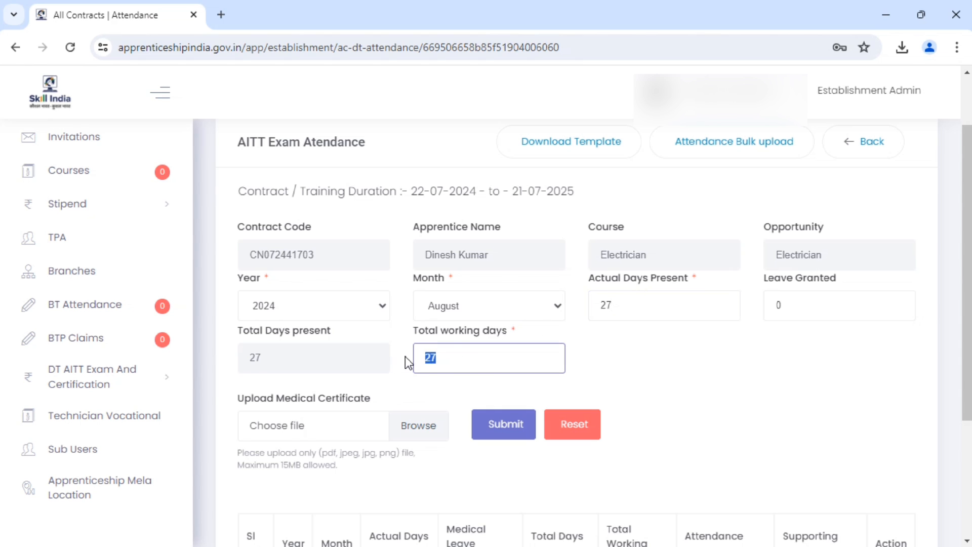
{"action": "type", "text": "26"}
{"action": "left_click_drag", "start_coordinate": [643, 306], "coordinate": [593, 304]}
{"action": "key", "text": "BackSpace"}
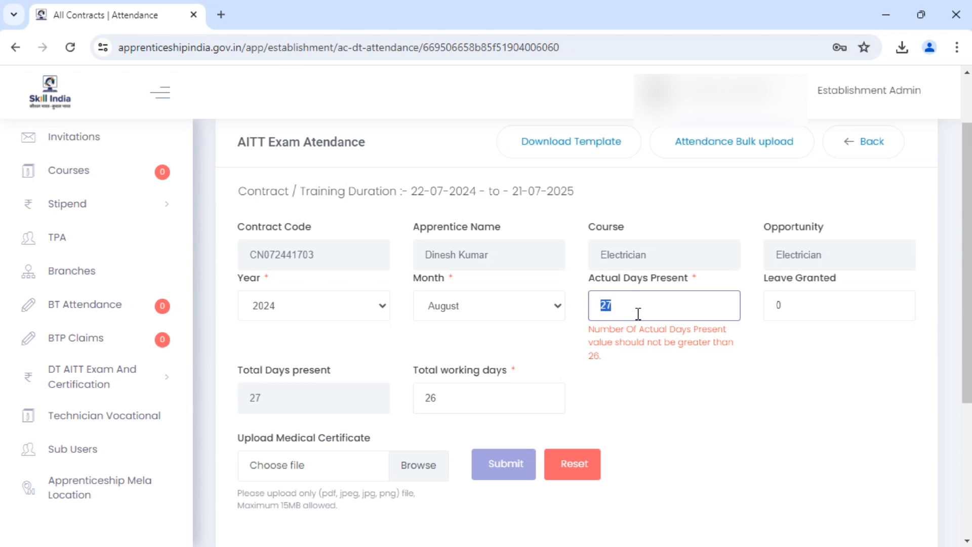
{"action": "type", "text": "2"}
{"action": "key", "text": "BackSpace"}
{"action": "type", "text": "26"}
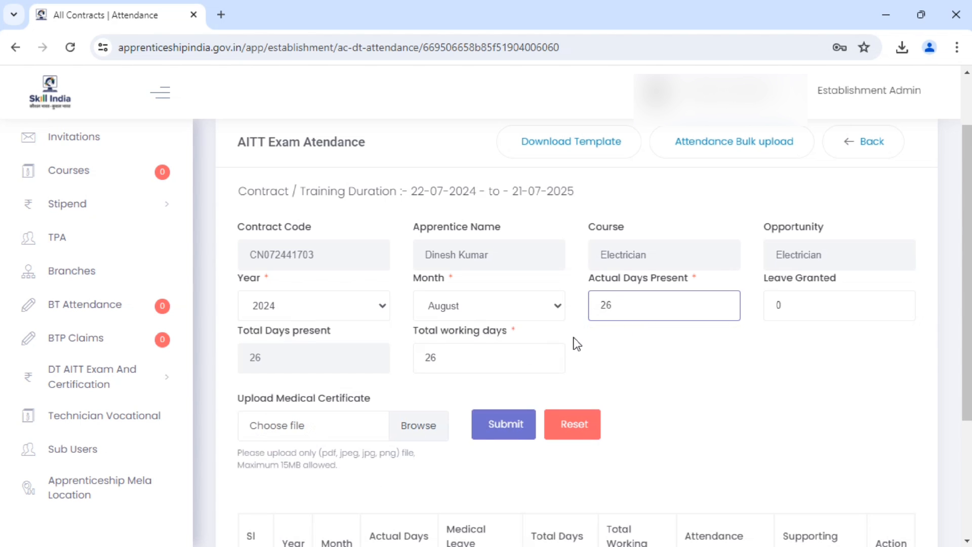
Clear the actual days present and set the total working days to 27.
{"action": "key", "text": "BackSpace"}
{"action": "key", "text": "BackSpace"}
{"action": "left_click", "coordinate": [472, 383]}
{"action": "key", "text": "BackSpace"}
{"action": "key", "text": "BackSpace"}
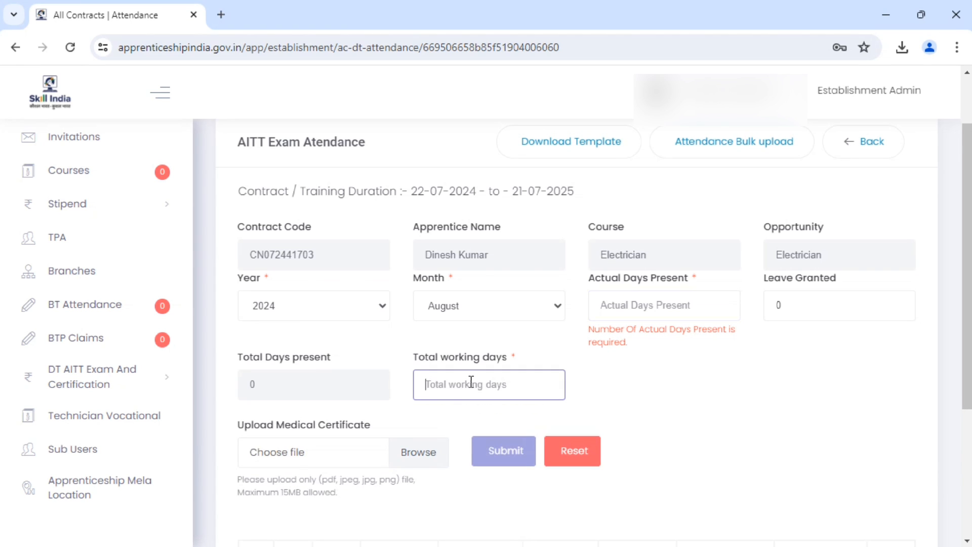
{"action": "type", "text": "27"}
Set the actual days present to 17 and the leave granted to 10.
{"action": "left_click", "coordinate": [654, 311]}
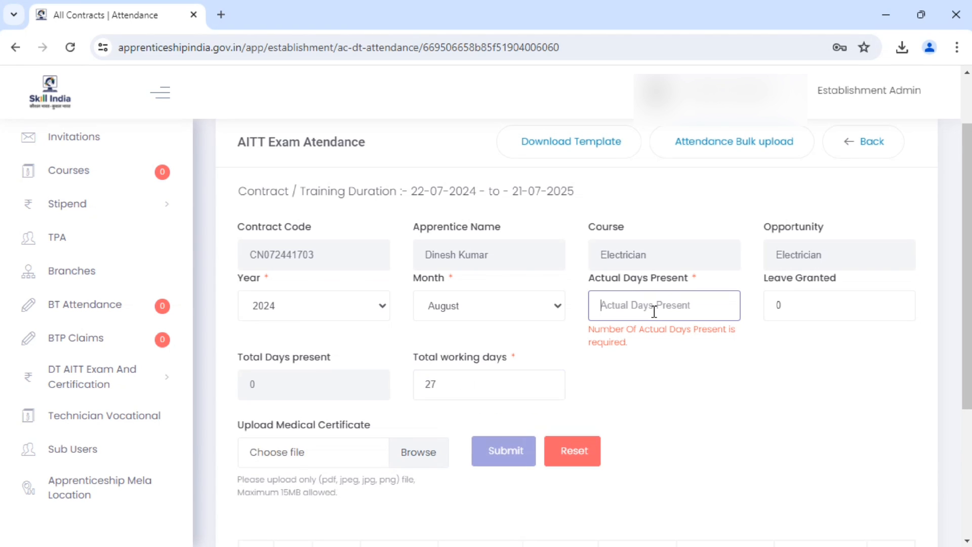
{"action": "type", "text": "17"}
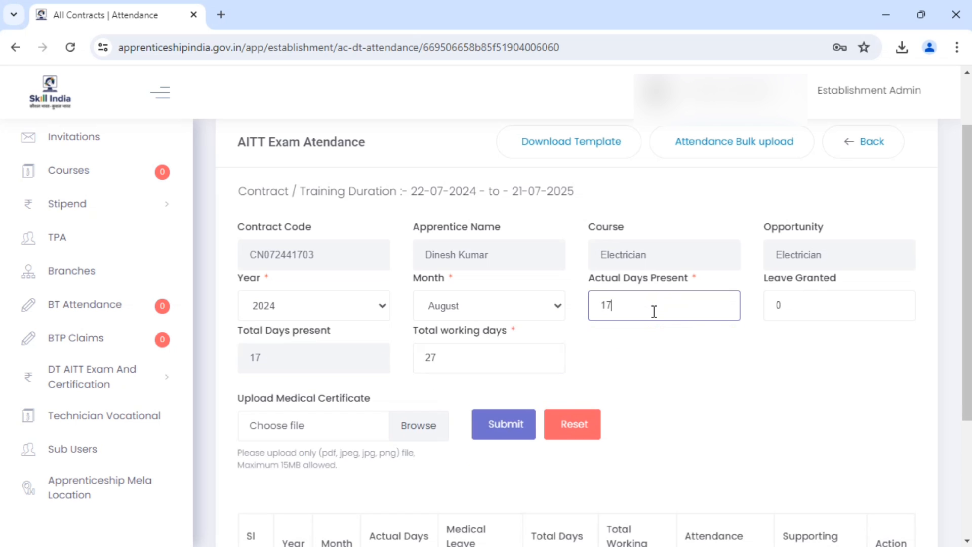
{"action": "left_click", "coordinate": [796, 309]}
{"action": "key", "text": "BackSpace"}
{"action": "type", "text": "10"}
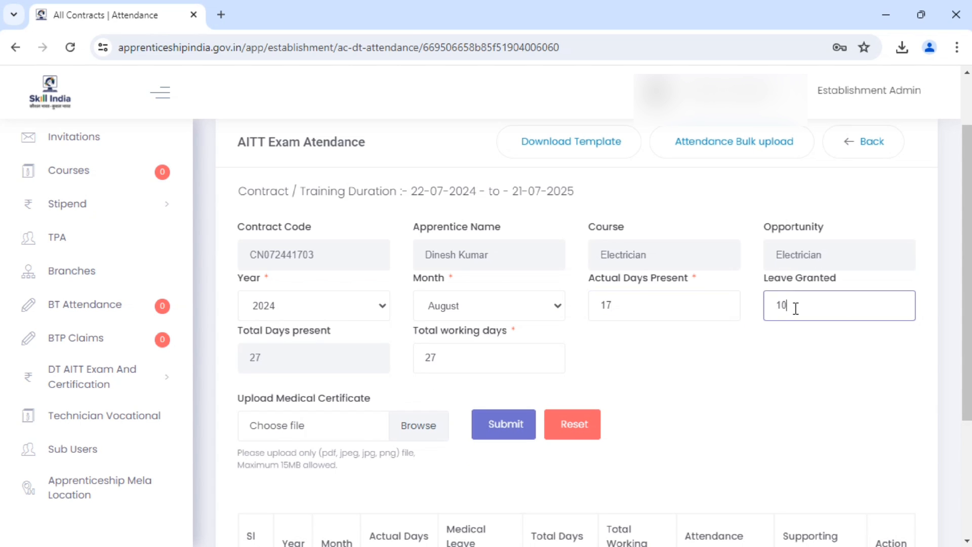
{"action": "left_click", "coordinate": [685, 355]}
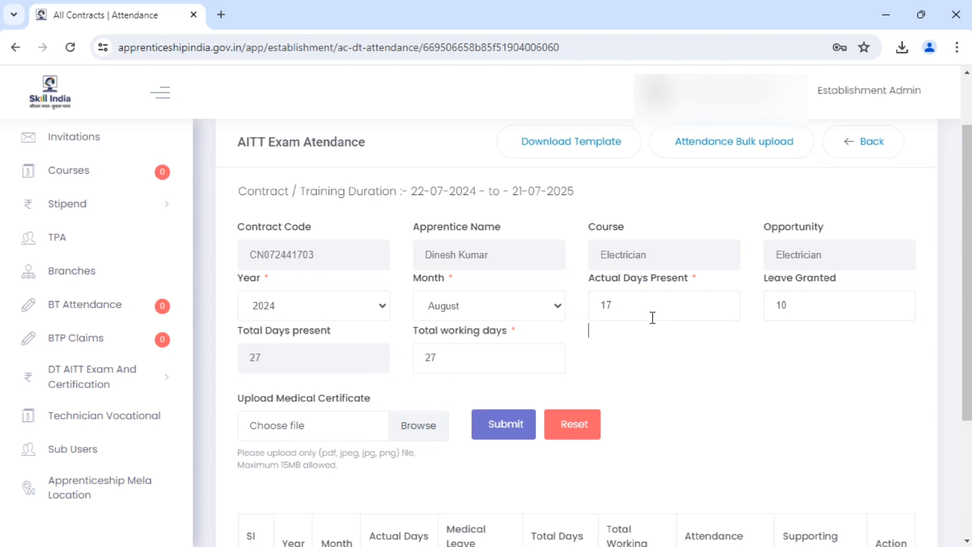
Replace the actual days present with 25 and the leave granted with 0.
{"action": "left_click", "coordinate": [845, 307]}
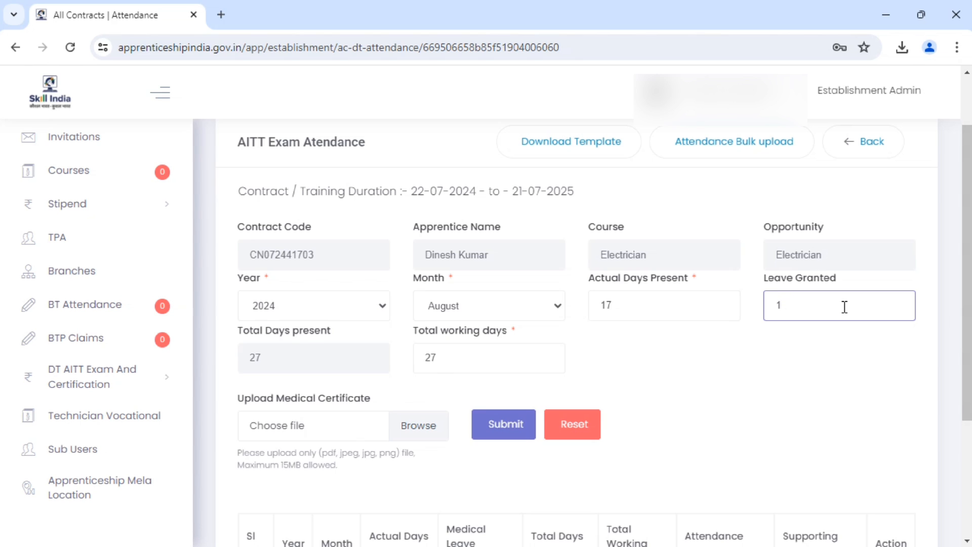
{"action": "key", "text": "BackSpace"}
{"action": "left_click", "coordinate": [641, 308]}
{"action": "key", "text": "BackSpace"}
{"action": "key", "text": "BackSpace"}
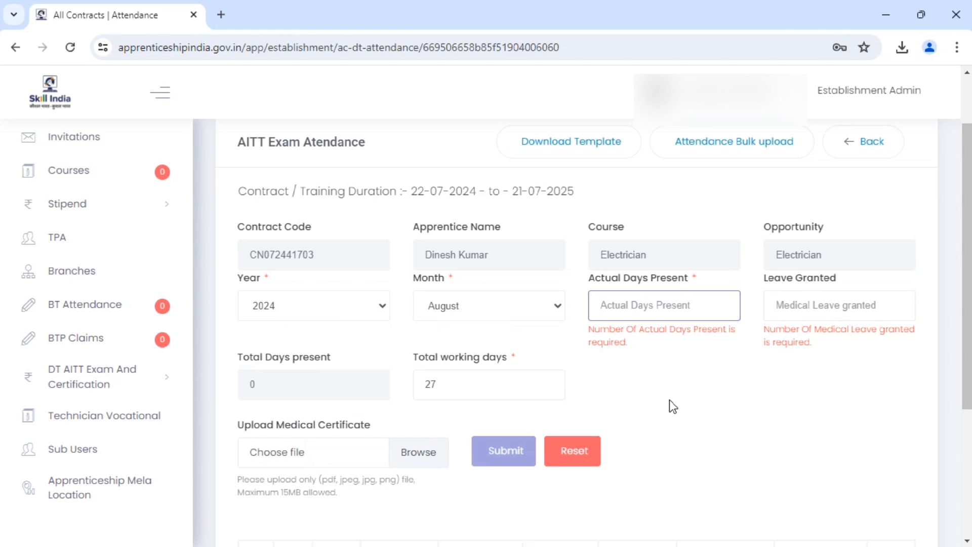
{"action": "type", "text": "25"}
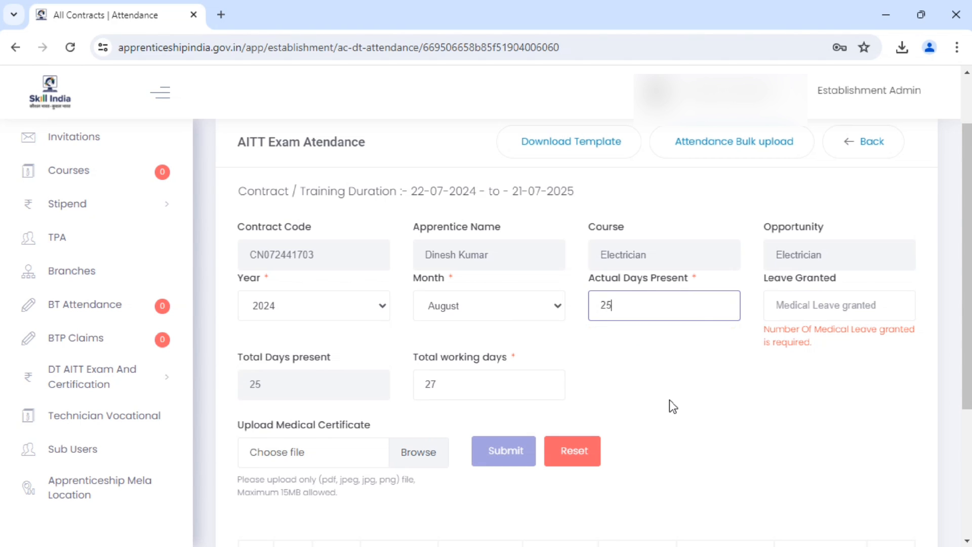
{"action": "left_click", "coordinate": [647, 336]}
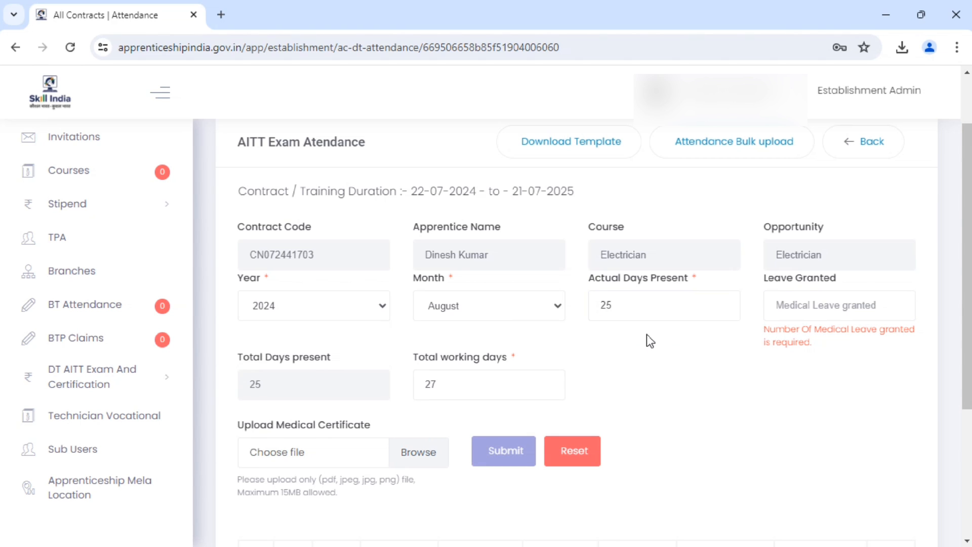
{"action": "left_click", "coordinate": [875, 314]}
{"action": "type", "text": "0"}
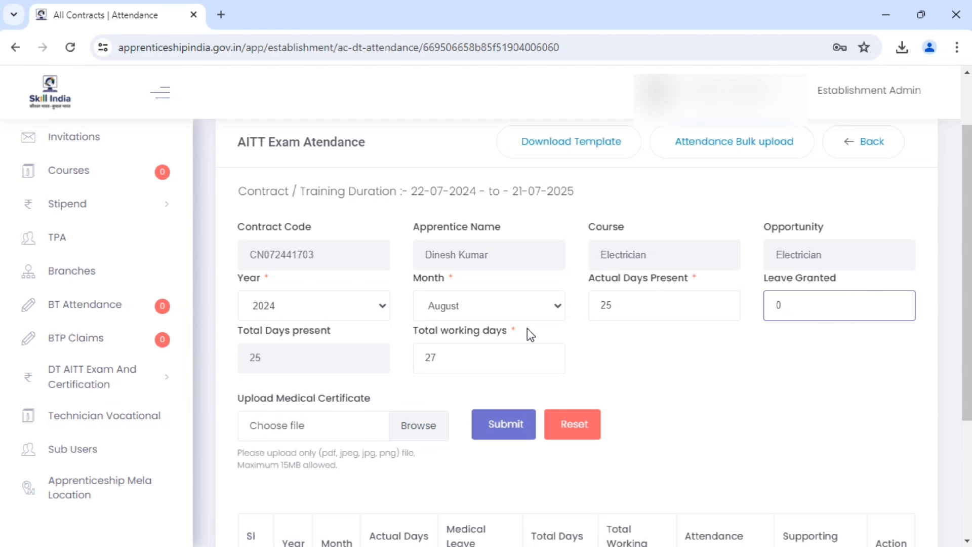
{"action": "scroll", "coordinate": [464, 361], "scroll_direction": "down", "scroll_amount": 2}
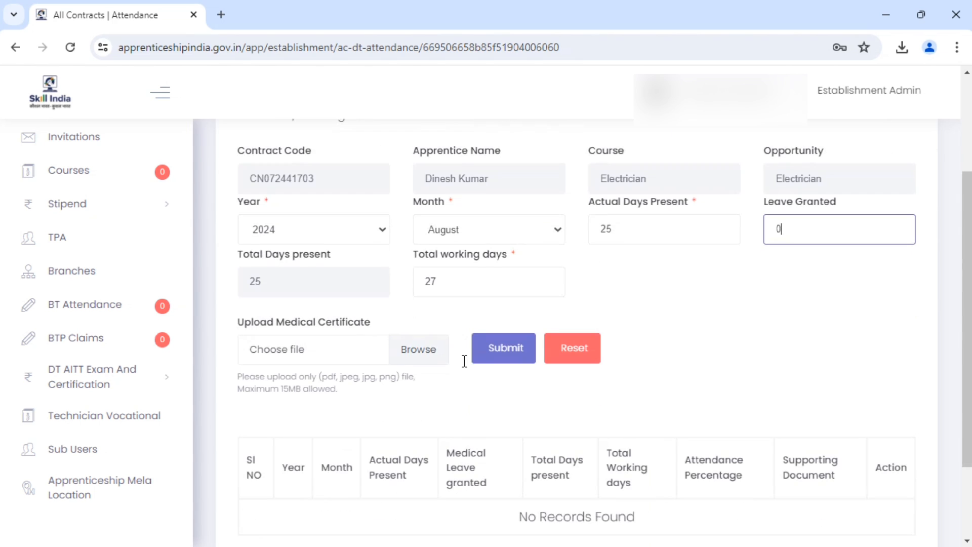
Set the actual days present to 27 for August 2024 and submit the Electrician apprentice's attendance entry.
{"action": "left_click", "coordinate": [626, 223]}
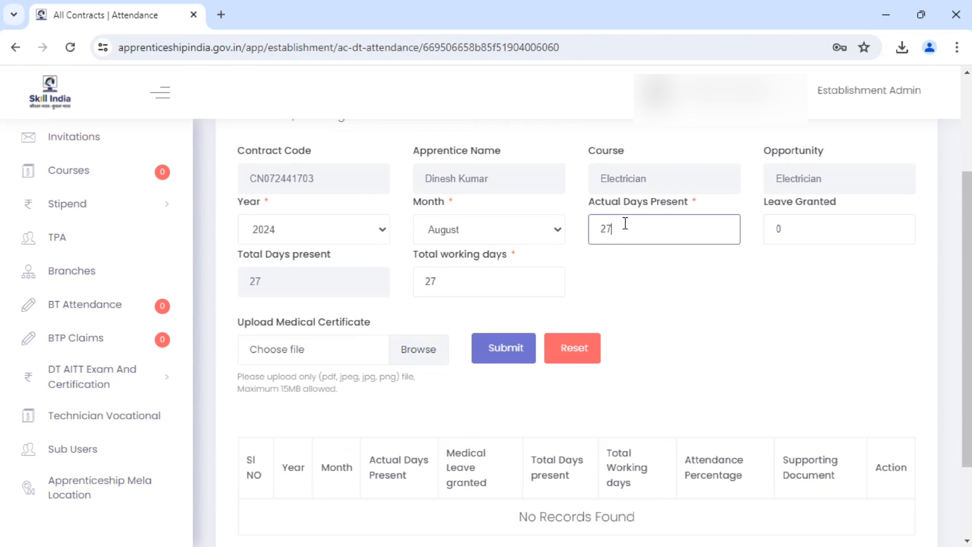
{"action": "scroll", "coordinate": [542, 315], "scroll_direction": "down", "scroll_amount": 2}
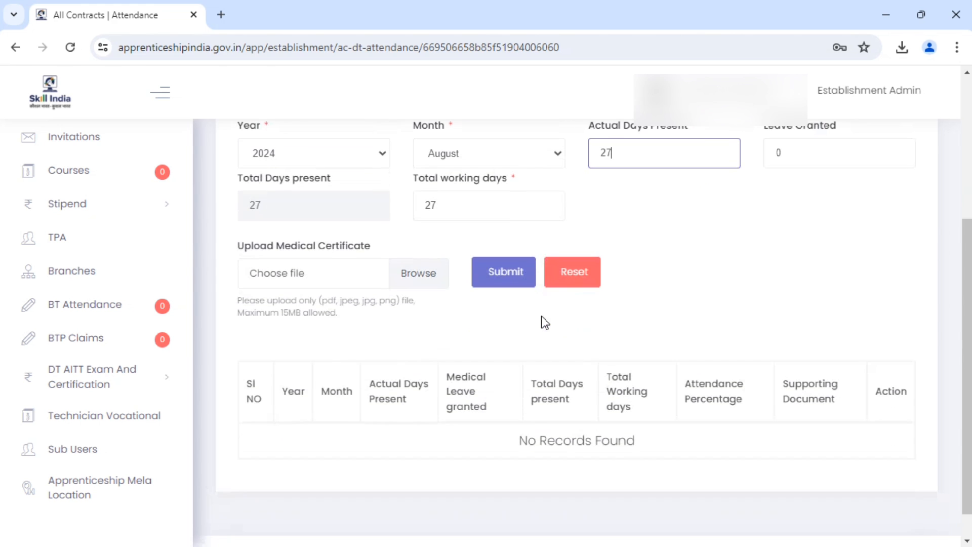
{"action": "left_click", "coordinate": [516, 283]}
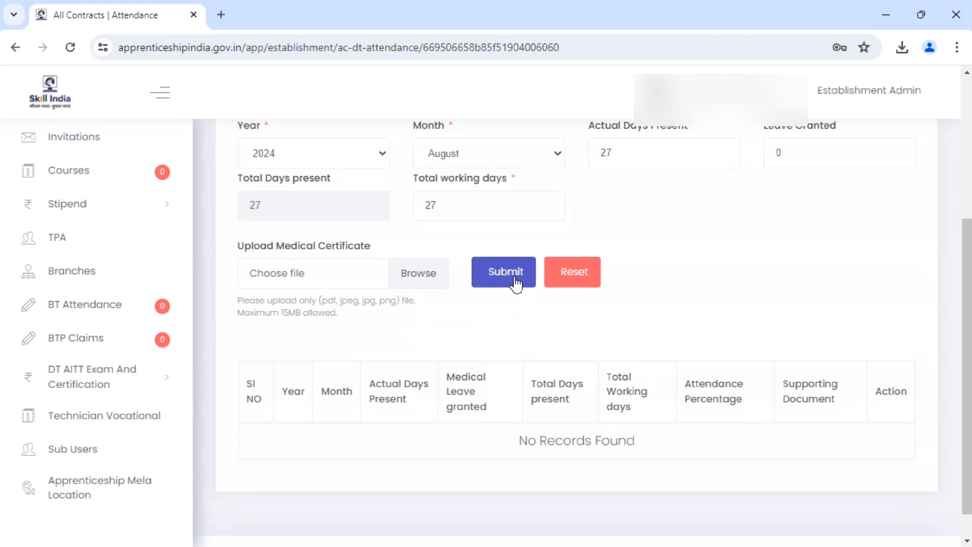
{"action": "scroll", "coordinate": [516, 283], "scroll_direction": "up", "scroll_amount": 3}
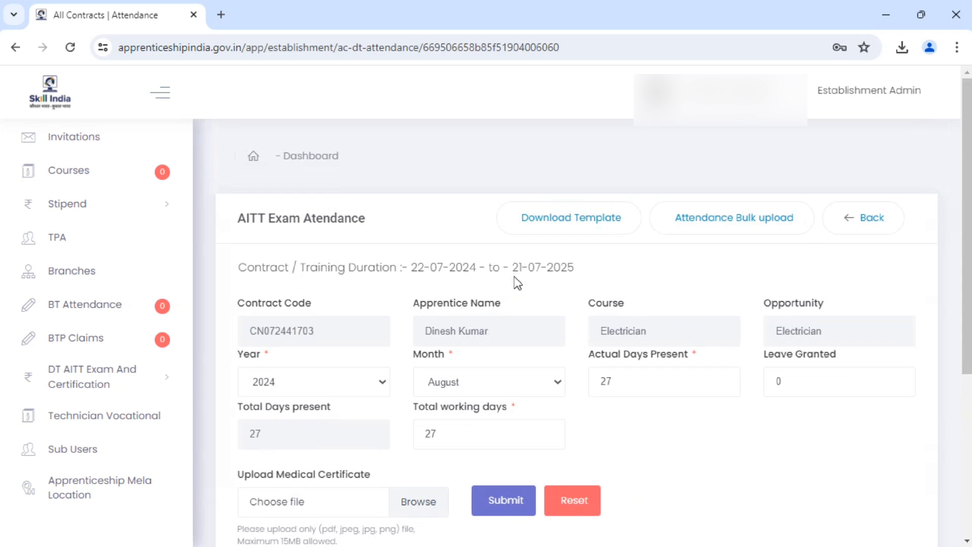
{"action": "scroll", "coordinate": [518, 283], "scroll_direction": "down", "scroll_amount": 1}
{"action": "scroll", "coordinate": [516, 283], "scroll_direction": "down", "scroll_amount": 2}
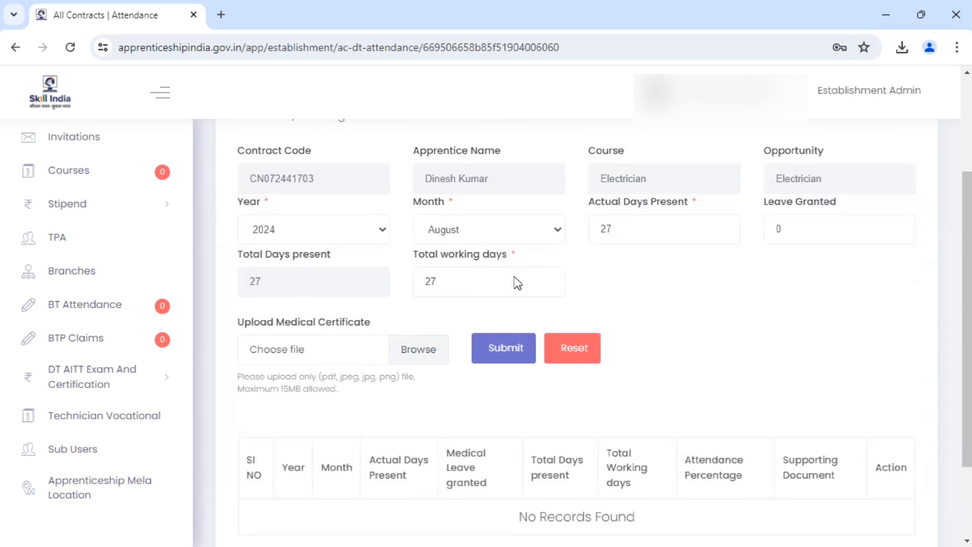
{"action": "left_click", "coordinate": [519, 271]}
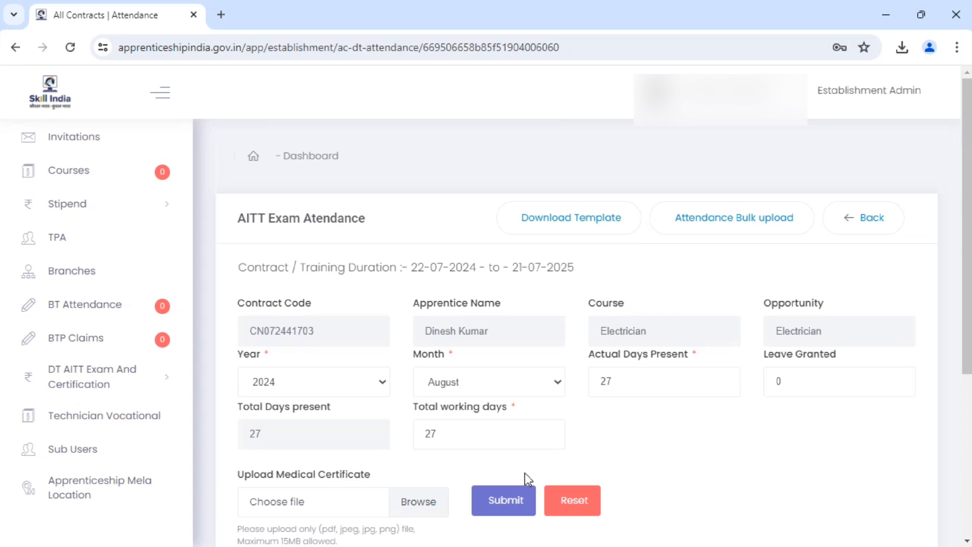
{"action": "left_click", "coordinate": [505, 501]}
Review the saved monthly attendance records and the attendance form of the Mechanic Diesel contract.
{"action": "scroll", "coordinate": [582, 430], "scroll_direction": "down", "scroll_amount": 3}
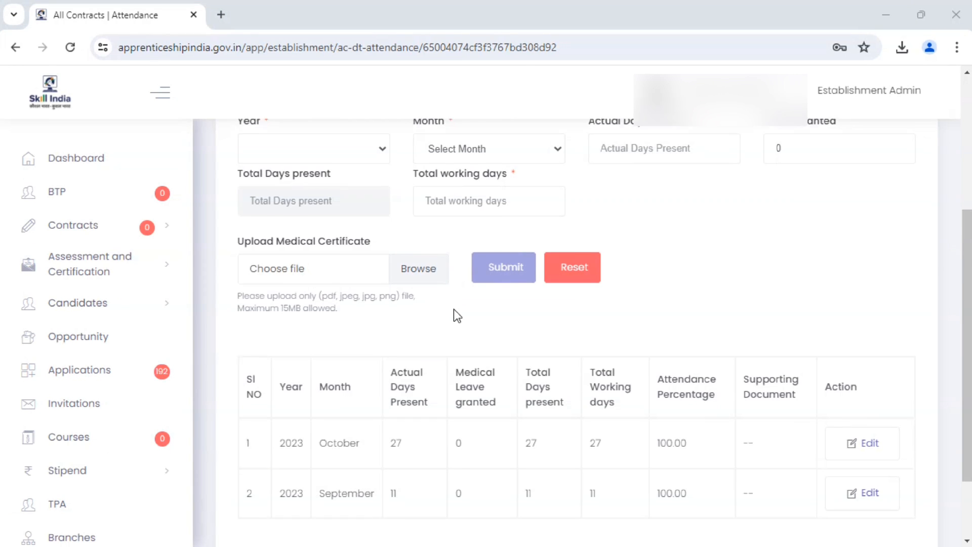
{"action": "scroll", "coordinate": [453, 312], "scroll_direction": "down", "scroll_amount": 1}
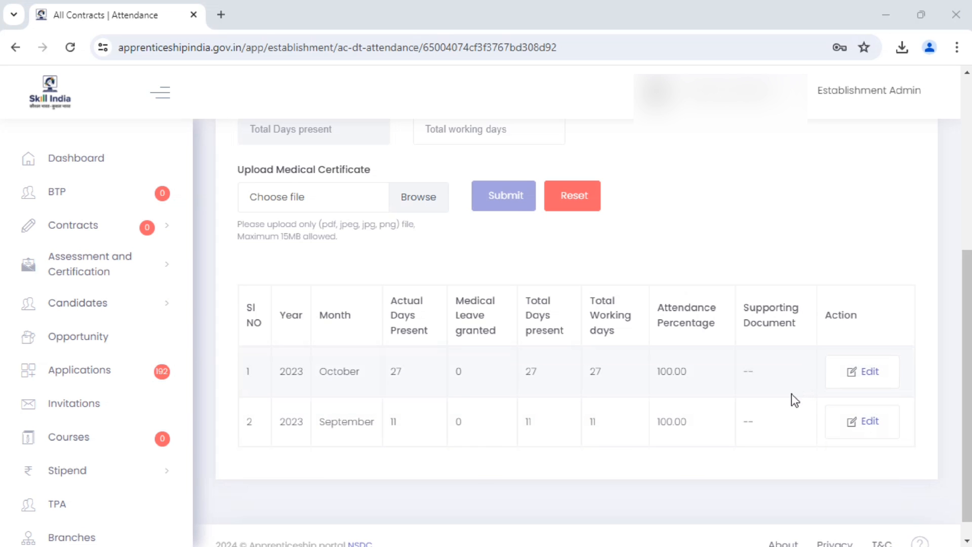
{"action": "scroll", "coordinate": [791, 394], "scroll_direction": "up", "scroll_amount": 5}
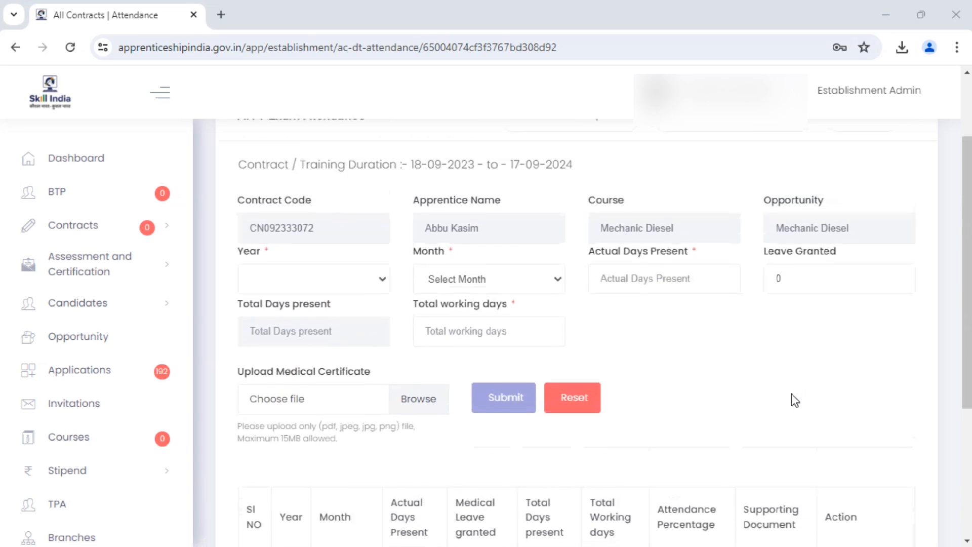
{"action": "scroll", "coordinate": [791, 400], "scroll_direction": "up", "scroll_amount": 2}
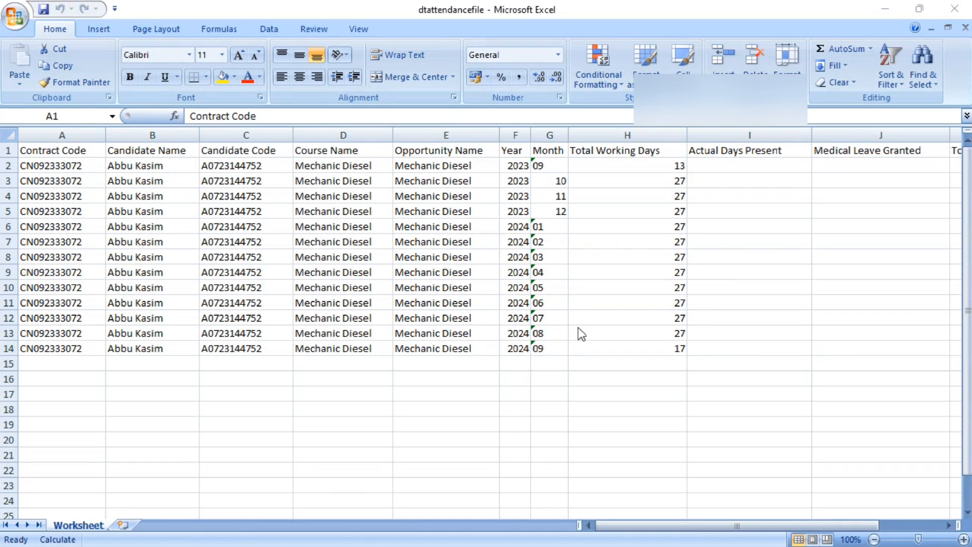
In the Excel workbook dtattendancefile, examine the Total Working Days values for every month in rows 2 to 14.
{"action": "left_click", "coordinate": [638, 162]}
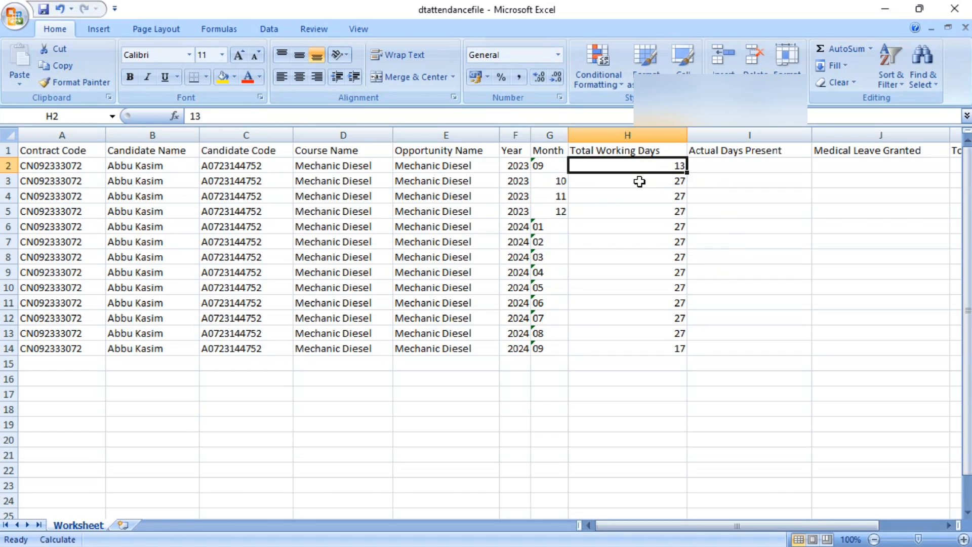
{"action": "left_click", "coordinate": [640, 182]}
{"action": "left_click", "coordinate": [638, 205]}
{"action": "left_click", "coordinate": [633, 226]}
{"action": "left_click", "coordinate": [636, 244]}
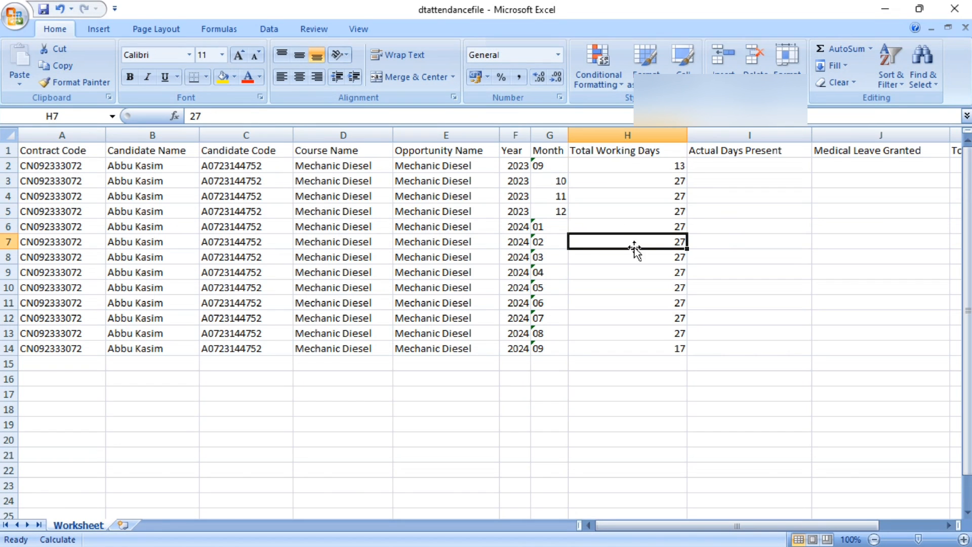
{"action": "left_click", "coordinate": [634, 253]}
{"action": "left_click", "coordinate": [628, 273]}
{"action": "left_click", "coordinate": [627, 290]}
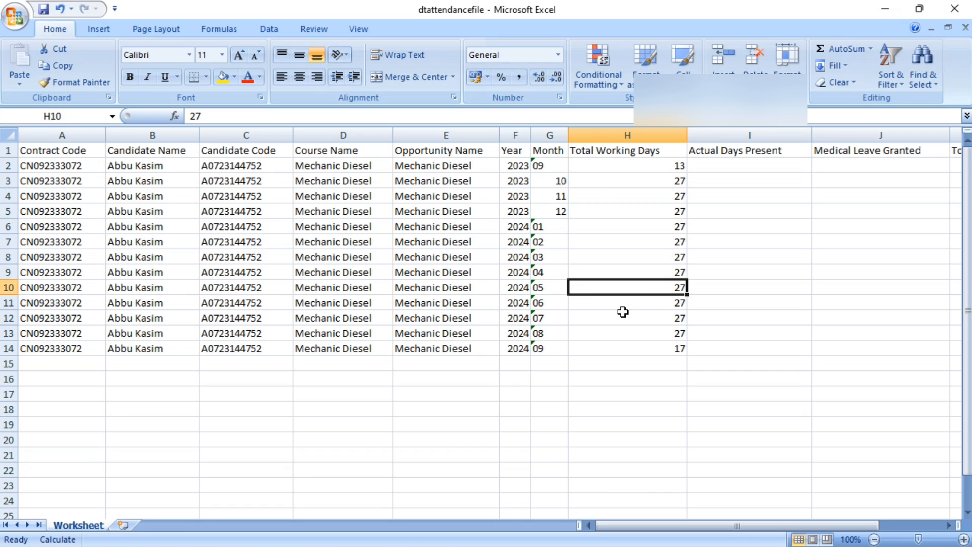
{"action": "left_click", "coordinate": [623, 314]}
{"action": "left_click", "coordinate": [623, 332]}
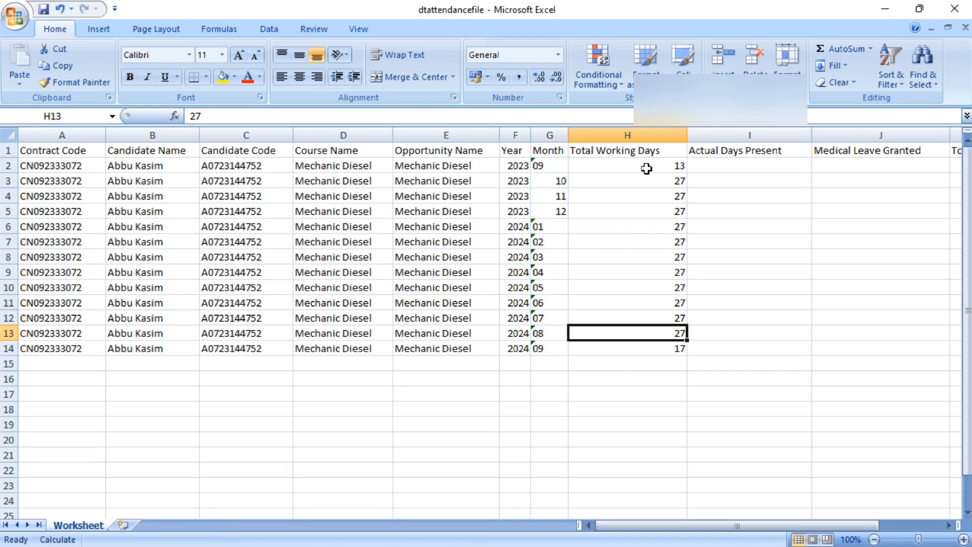
{"action": "left_click_drag", "start_coordinate": [647, 169], "coordinate": [646, 344]}
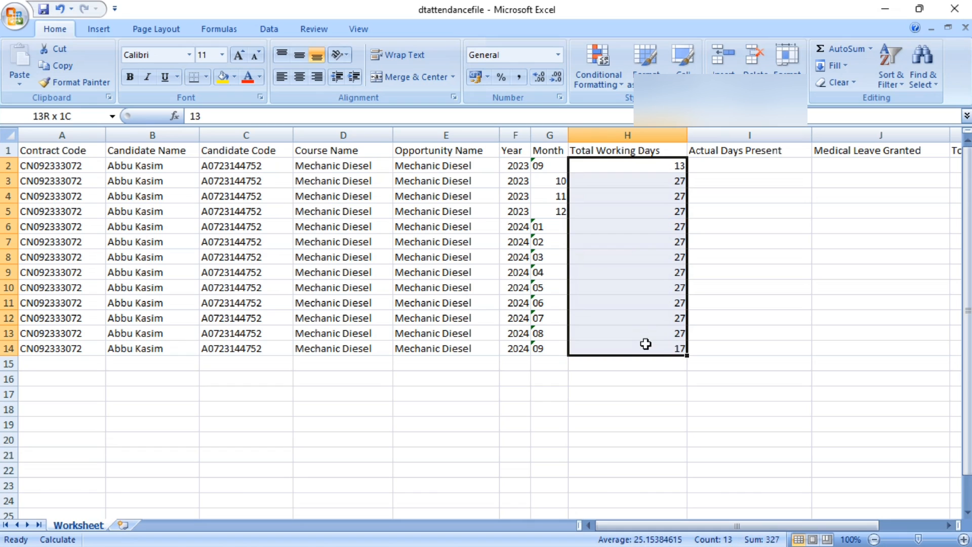
Inspect the Actual Days Present column and the columns beyond it, and close the workbook without saving changes.
{"action": "left_click", "coordinate": [735, 166]}
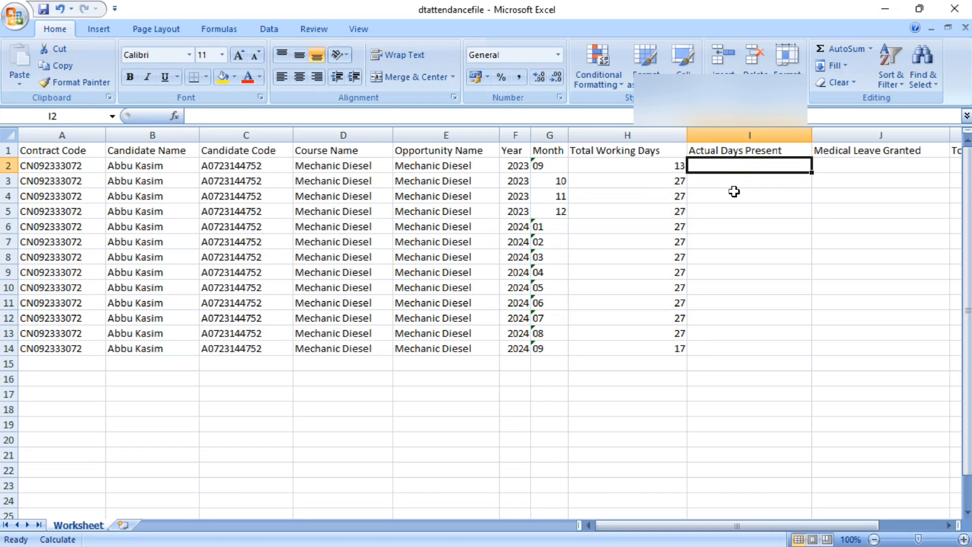
{"action": "left_click", "coordinate": [735, 192]}
{"action": "left_click_drag", "start_coordinate": [728, 163], "coordinate": [725, 350]}
{"action": "left_click_drag", "start_coordinate": [725, 527], "coordinate": [804, 526]}
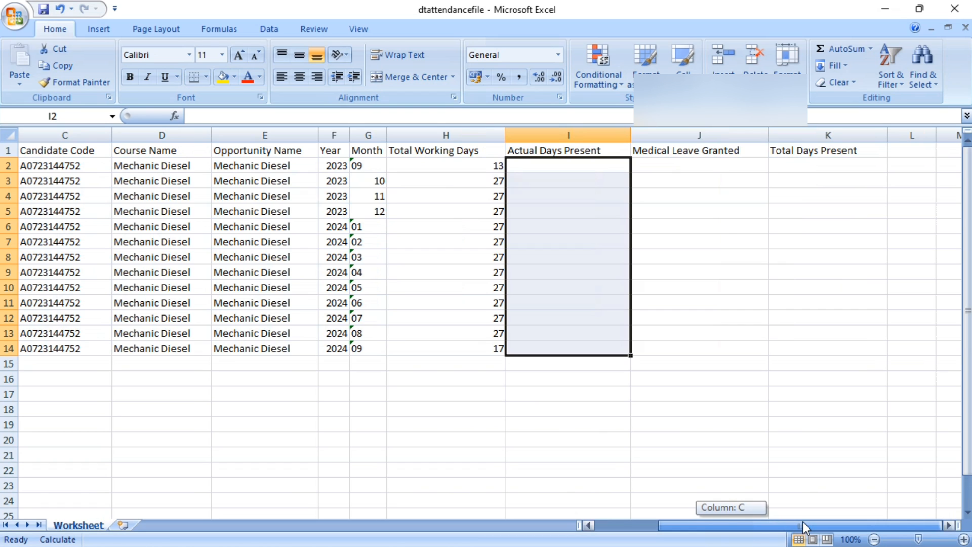
{"action": "left_click_drag", "start_coordinate": [804, 522], "coordinate": [674, 522]}
{"action": "left_click", "coordinate": [957, 11]}
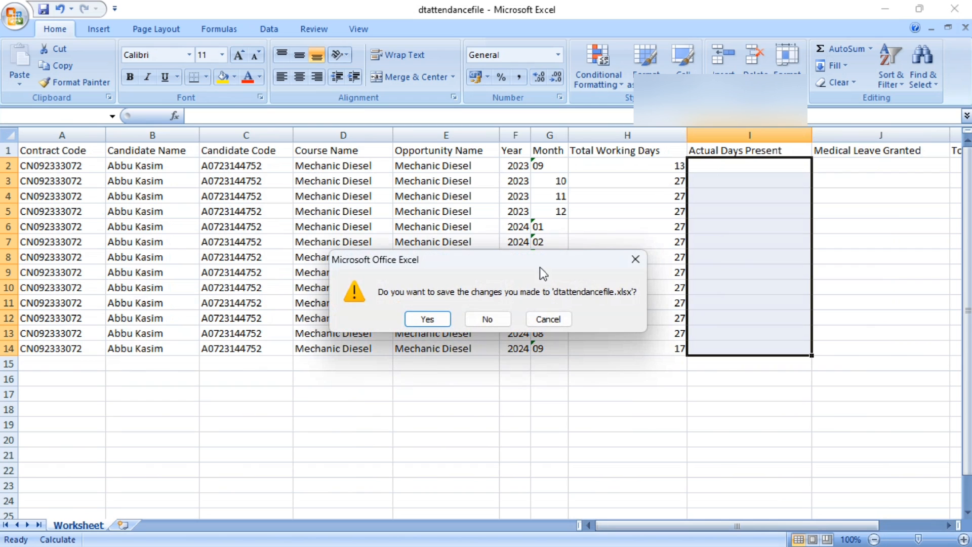
{"action": "left_click", "coordinate": [482, 318]}
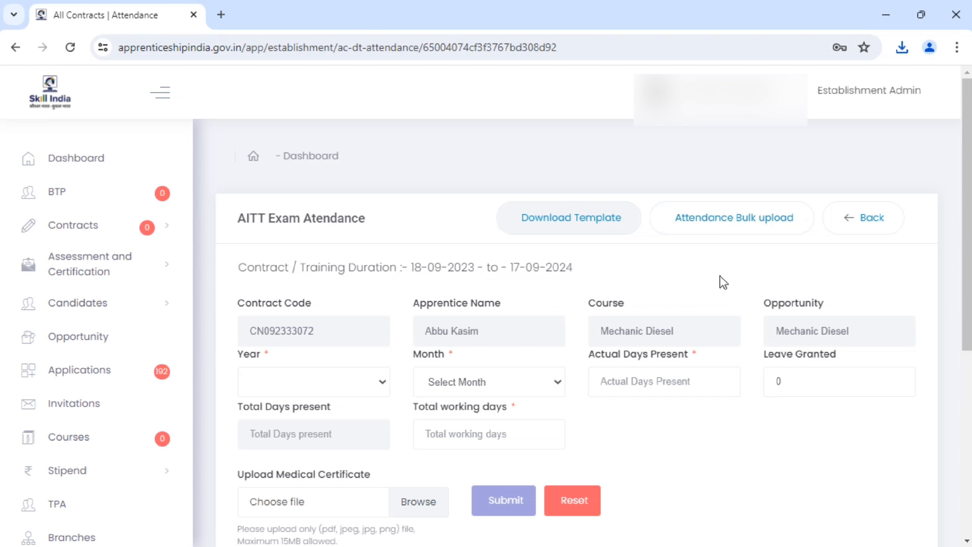
Try to use New Microsoft Office Word Document.docx as the AITT file for the attendance bulk upload.
{"action": "left_click", "coordinate": [710, 213]}
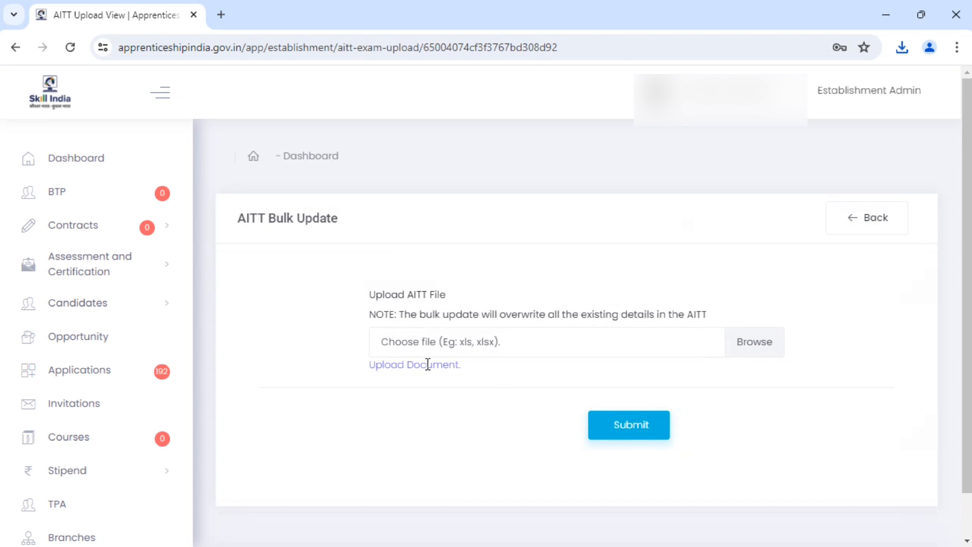
{"action": "left_click", "coordinate": [750, 342]}
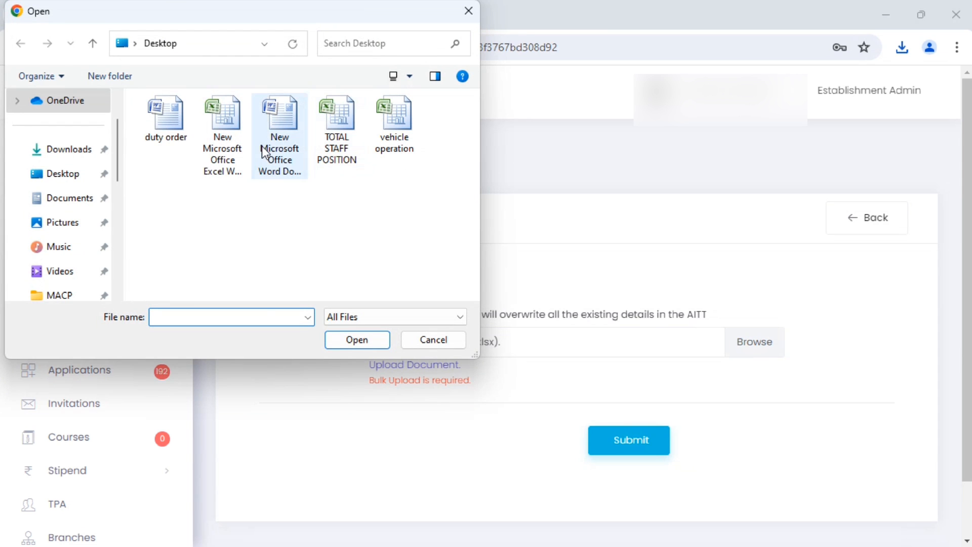
{"action": "left_click", "coordinate": [284, 146]}
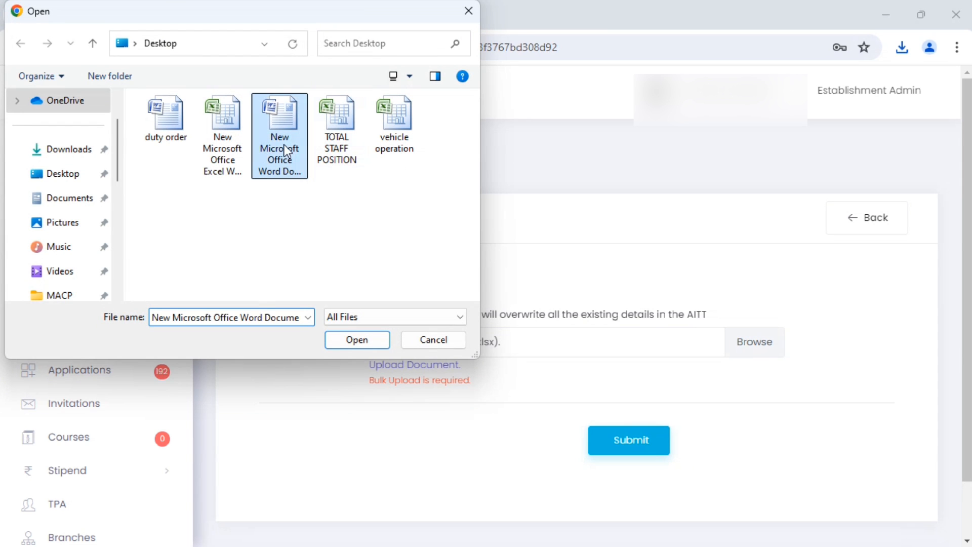
{"action": "left_click", "coordinate": [372, 339]}
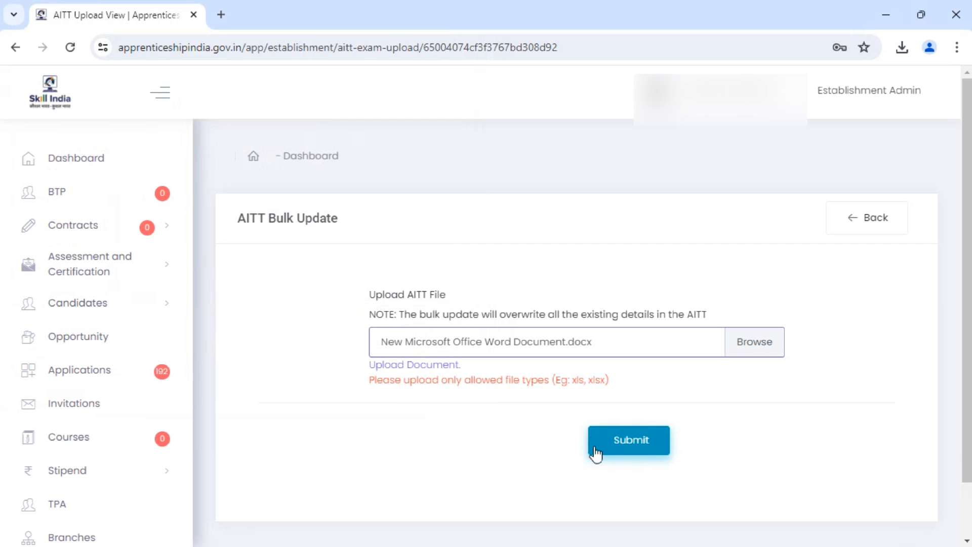
Return to the Mechanic Diesel contract's AITT exam attendance page and look over its form and records.
{"action": "left_click", "coordinate": [869, 219]}
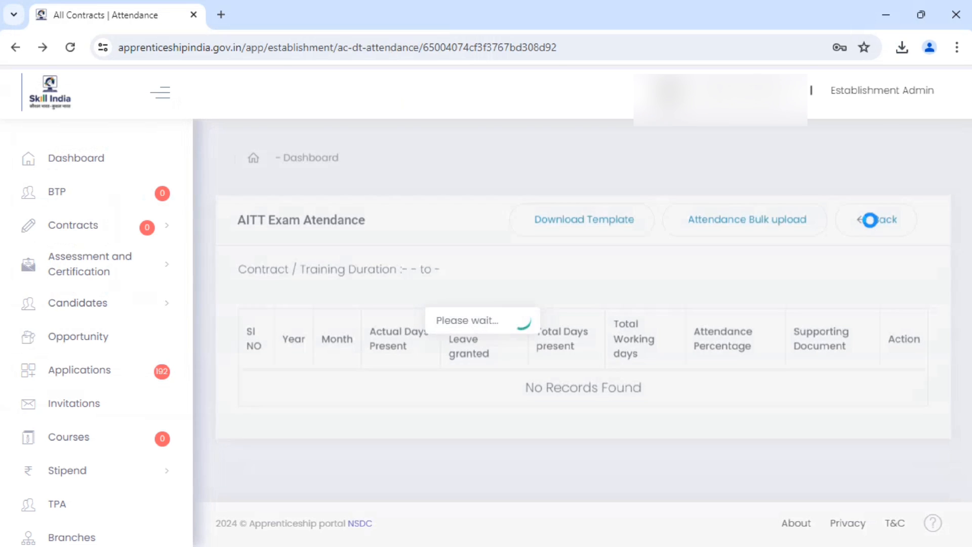
{"action": "scroll", "coordinate": [508, 350], "scroll_direction": "down", "scroll_amount": 1}
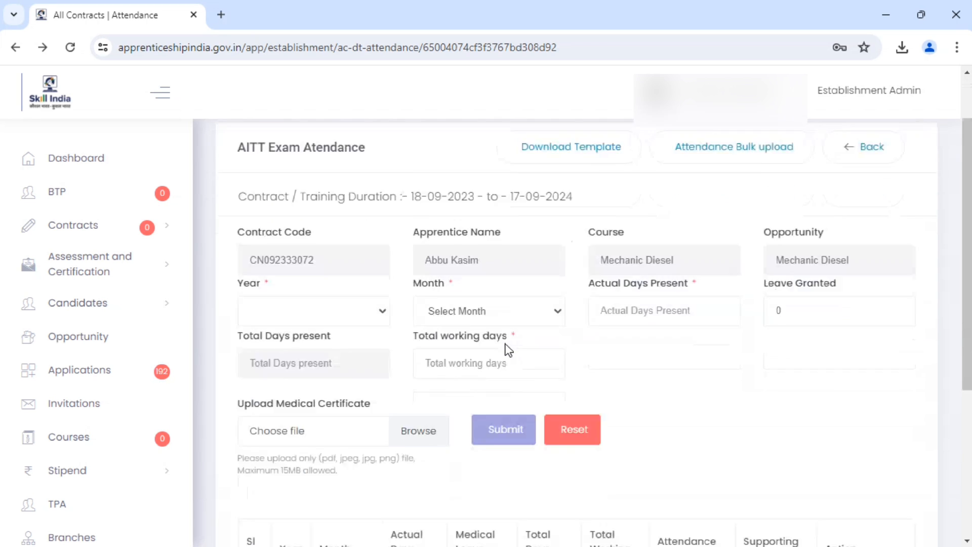
{"action": "scroll", "coordinate": [508, 349], "scroll_direction": "down", "scroll_amount": 4}
{"action": "scroll", "coordinate": [508, 349], "scroll_direction": "up", "scroll_amount": 5}
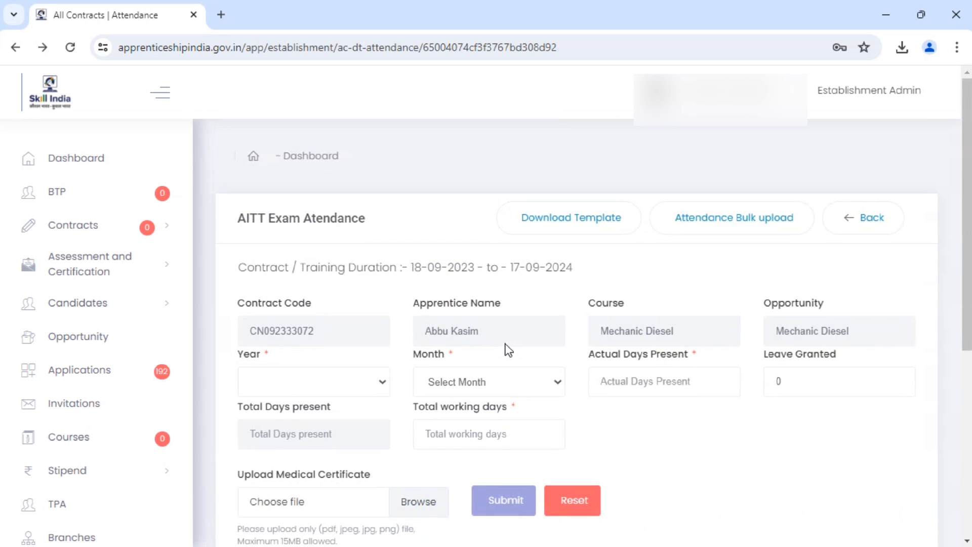